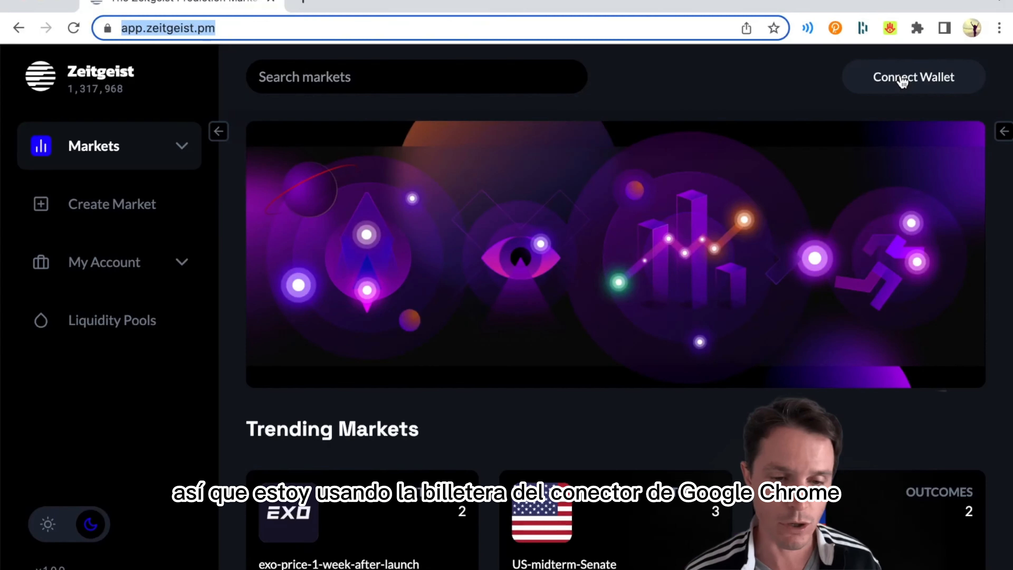
Step: Install the SubWallet - Polkadot Extension Wallet in Chrome, starting from Zeitgeist's wallet connection options
{"action": "left_click", "coordinate": [716, 208]}
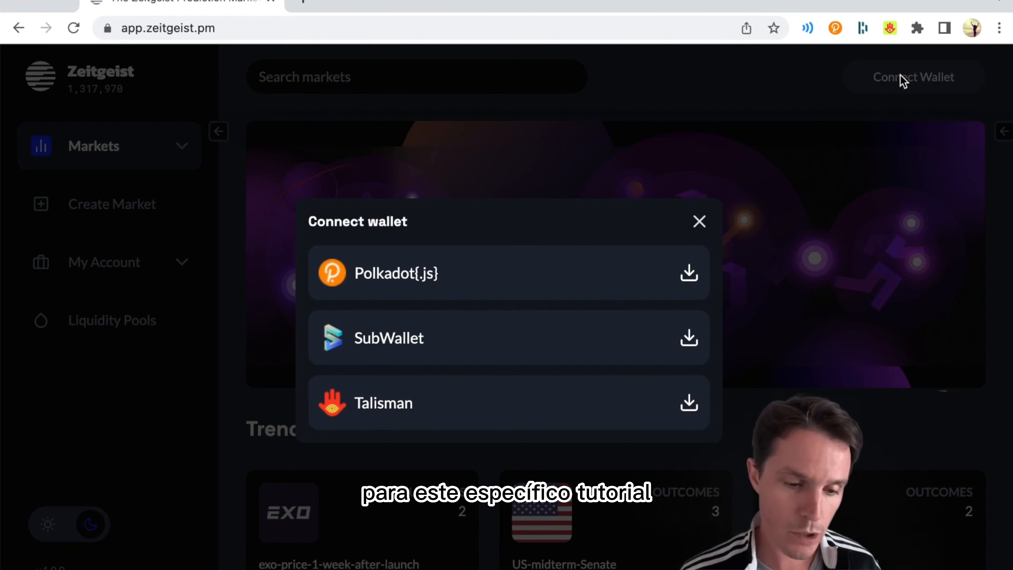
{"action": "left_click", "coordinate": [689, 341]}
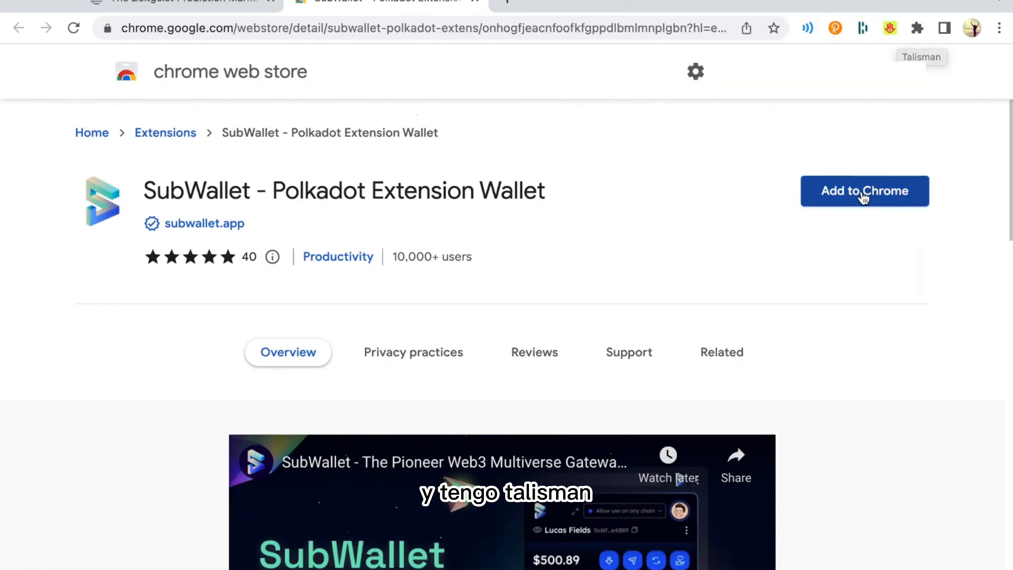
{"action": "left_click", "coordinate": [725, 369]}
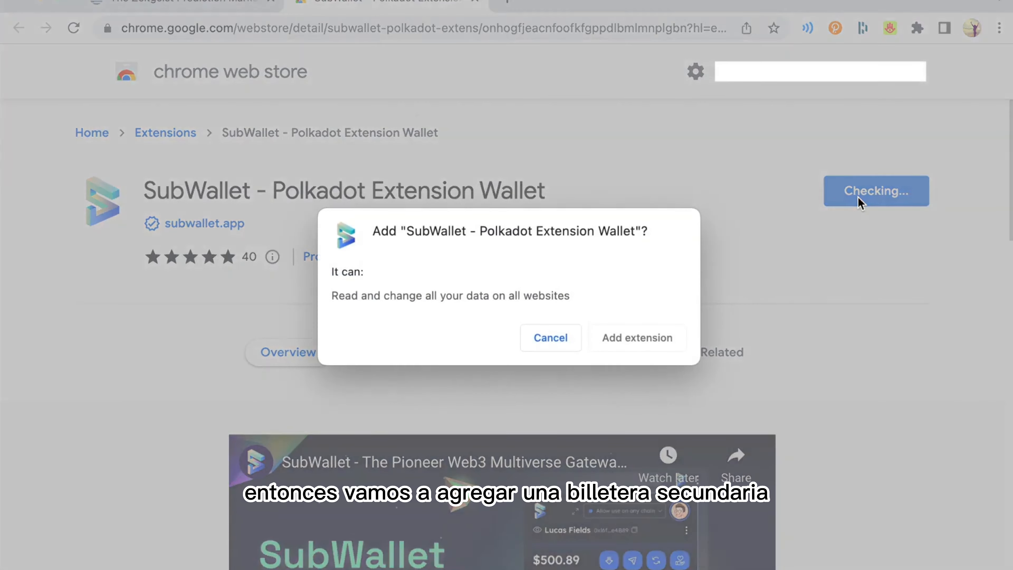
{"action": "left_click", "coordinate": [606, 346]}
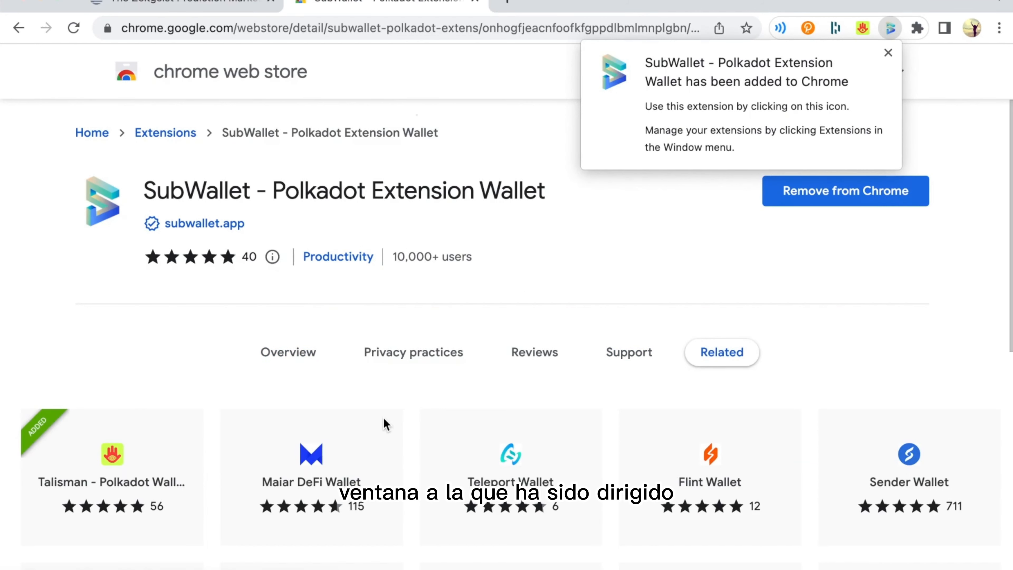
{"action": "left_click", "coordinate": [889, 54]}
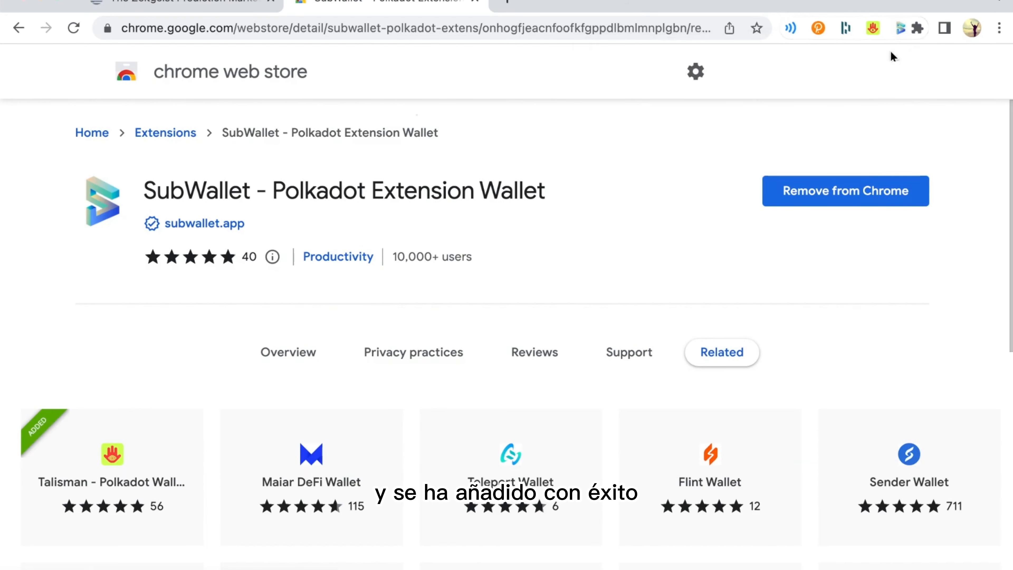
Step: Pin the SubWallet extension so it stays available in the browser
{"action": "left_click", "coordinate": [916, 29]}
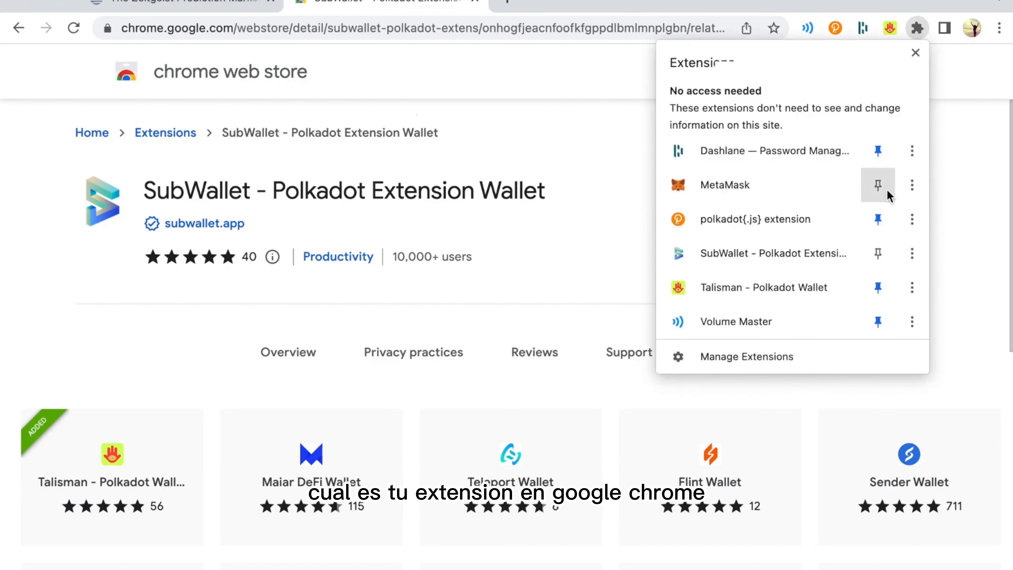
{"action": "left_click", "coordinate": [877, 255]}
{"action": "left_click", "coordinate": [873, 12]}
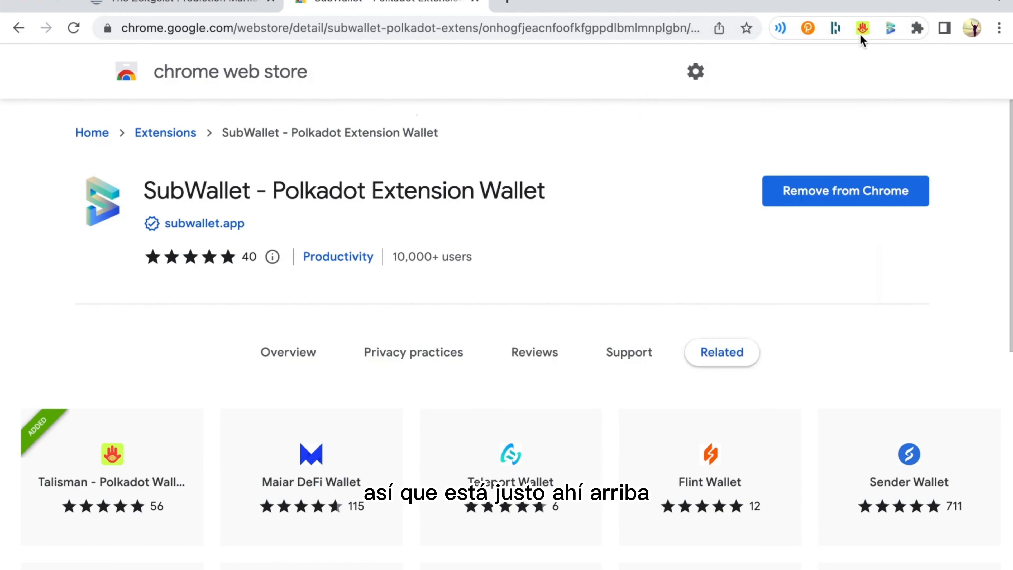
Step: Start creating a new SubWallet account and select only the Substrate-based Account 1, leaving the EVM account out
{"action": "left_click", "coordinate": [891, 28]}
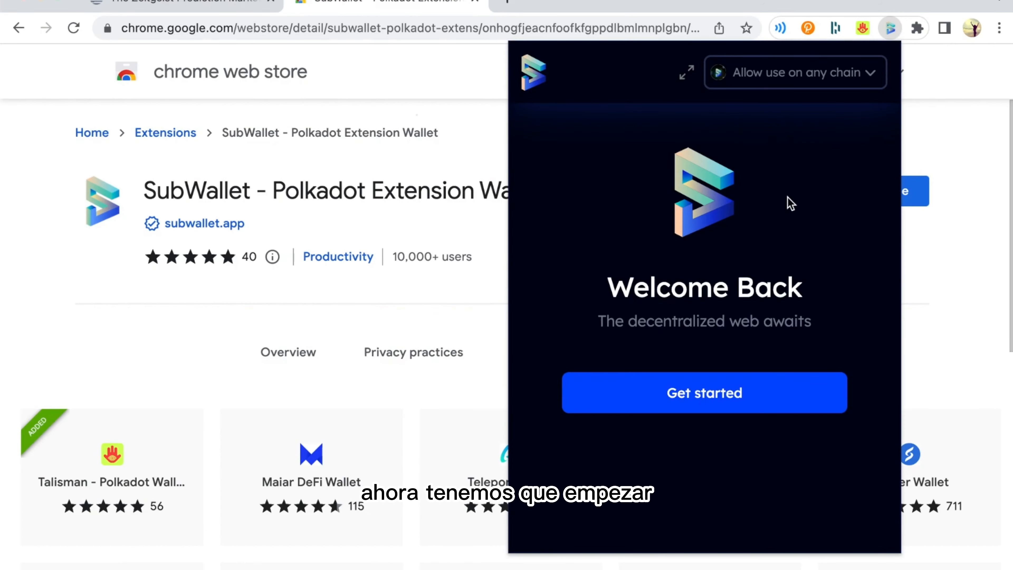
{"action": "left_click", "coordinate": [676, 395]}
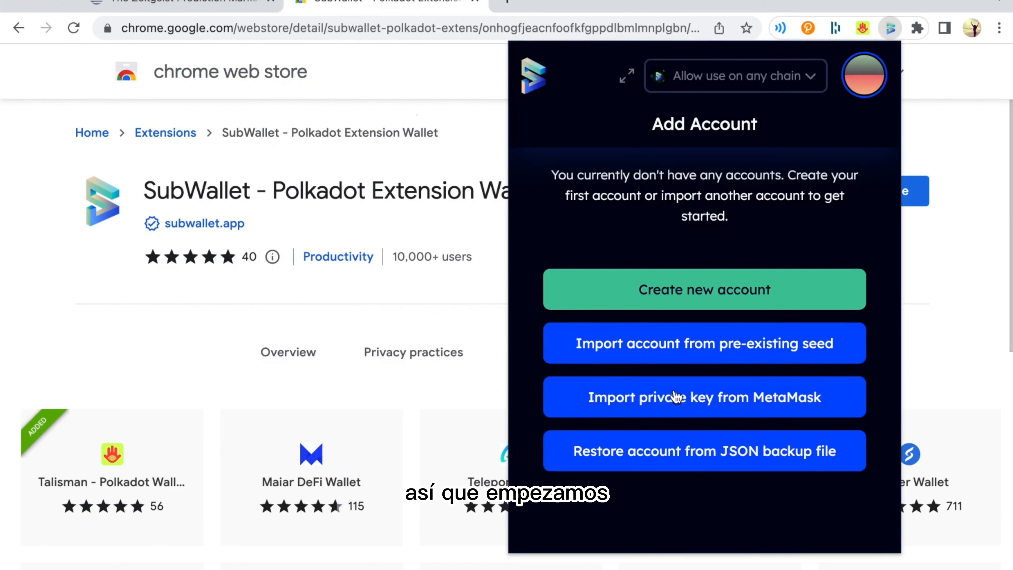
{"action": "left_click", "coordinate": [690, 291]}
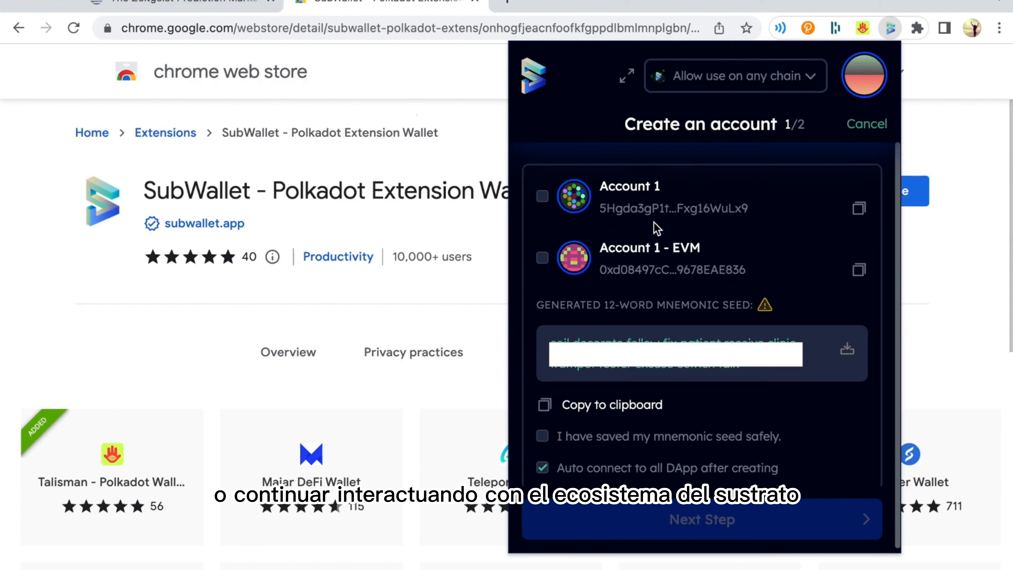
{"action": "left_click", "coordinate": [542, 200]}
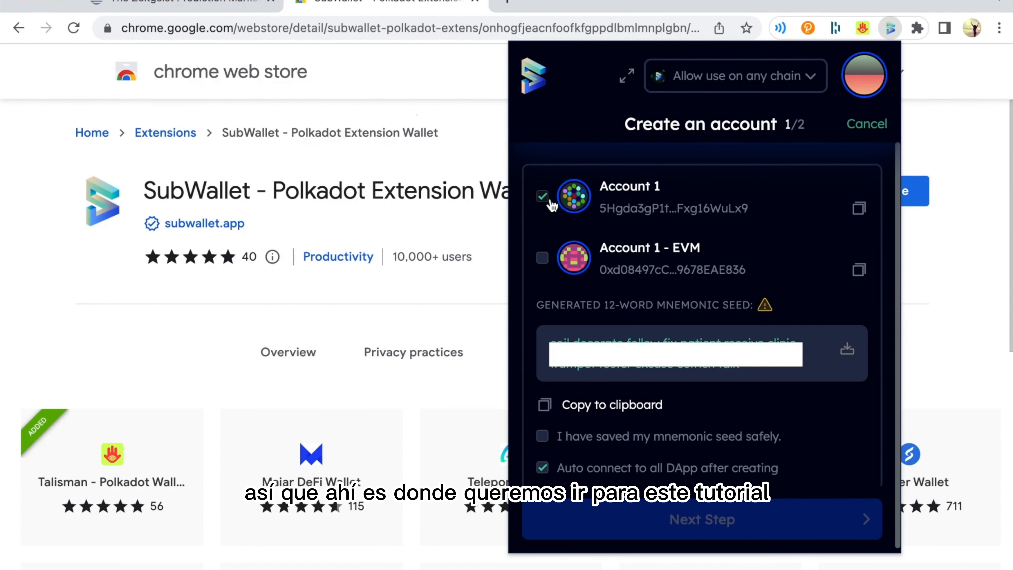
{"action": "left_click", "coordinate": [542, 259]}
{"action": "left_click", "coordinate": [542, 258]}
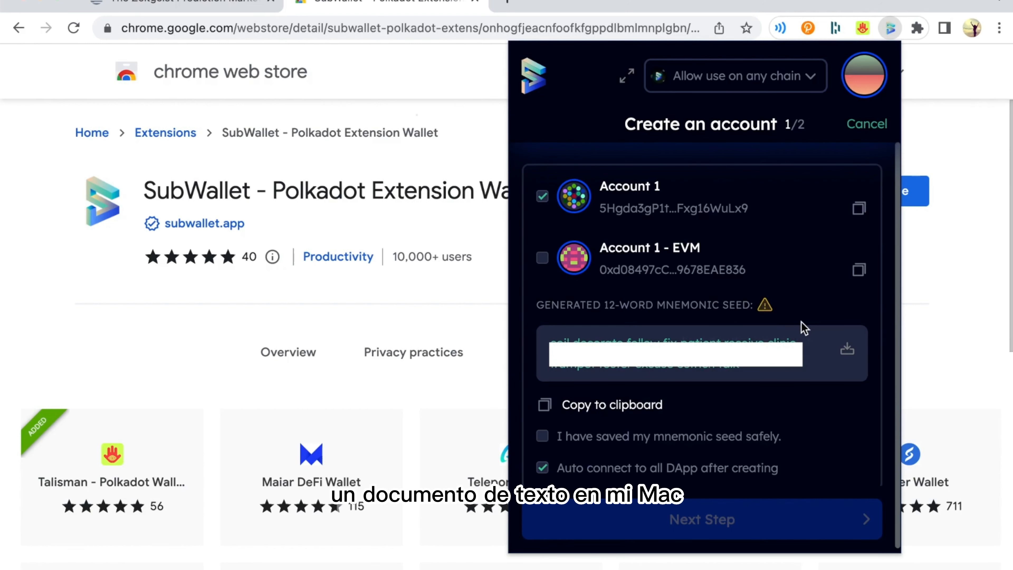
Step: Copy the generated 12-word mnemonic seed into the text document that holds the account password
{"action": "left_click_drag", "start_coordinate": [756, 371], "coordinate": [539, 350]}
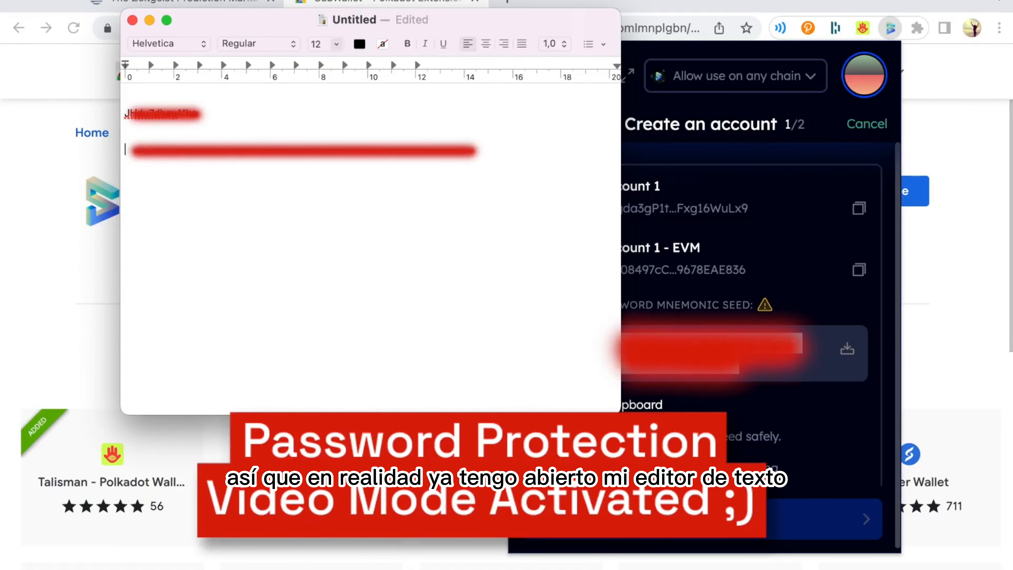
{"action": "key", "text": "super+v"}
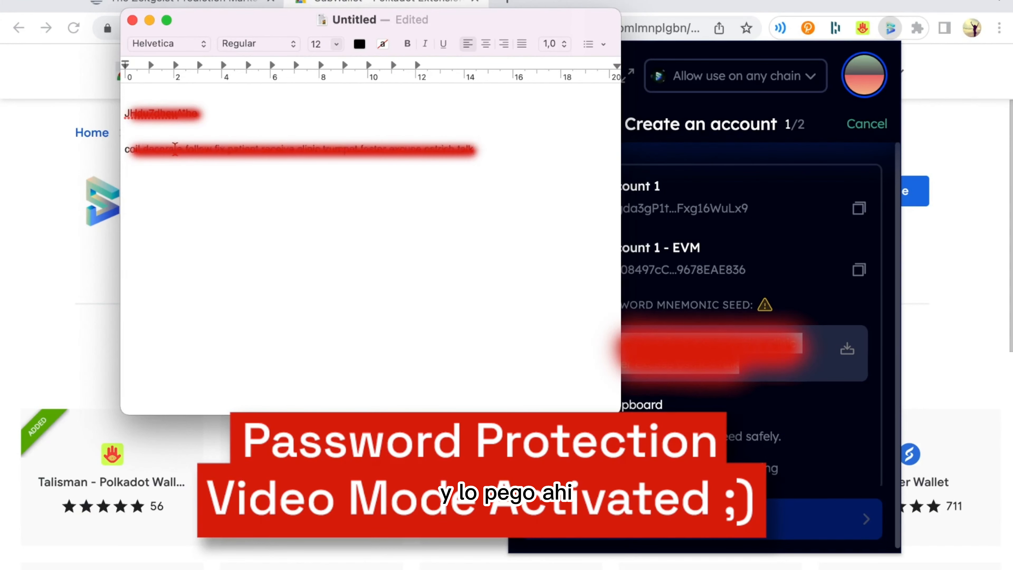
{"action": "left_click_drag", "start_coordinate": [215, 118], "coordinate": [119, 116]}
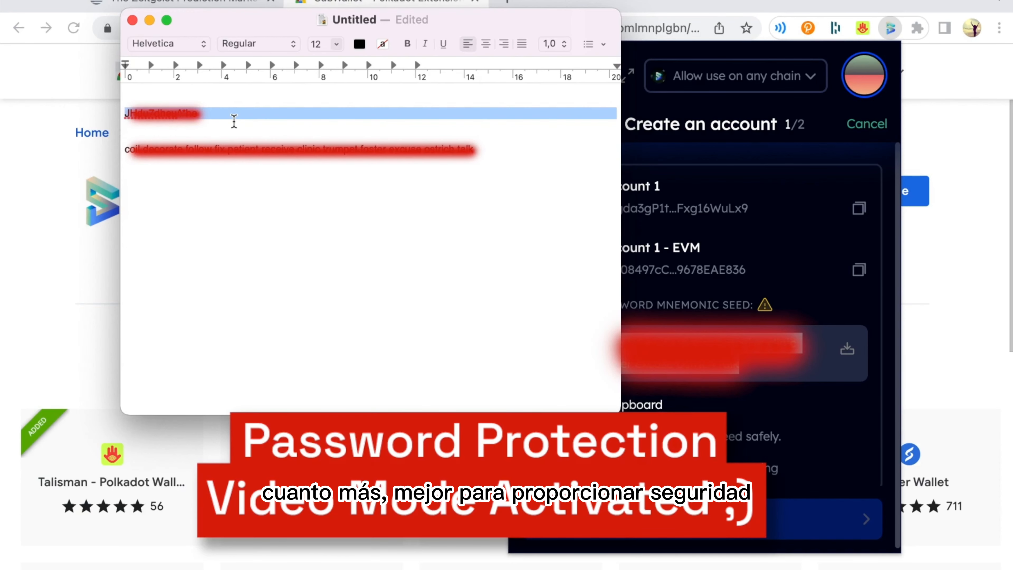
{"action": "left_click", "coordinate": [265, 200]}
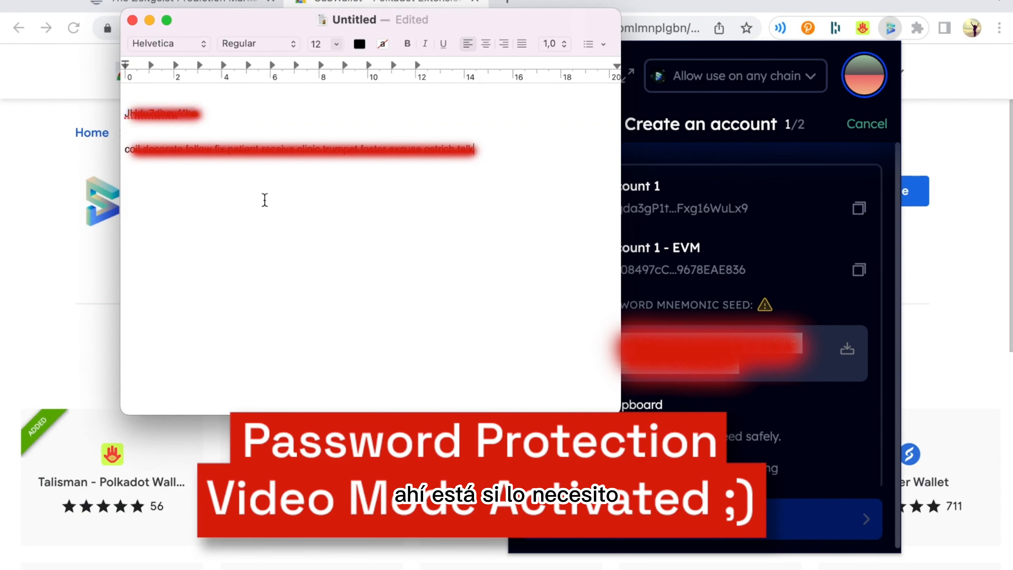
Step: Acknowledge in SubWallet that the mnemonic seed is saved and continue to the second stage of account creation
{"action": "left_click", "coordinate": [801, 56]}
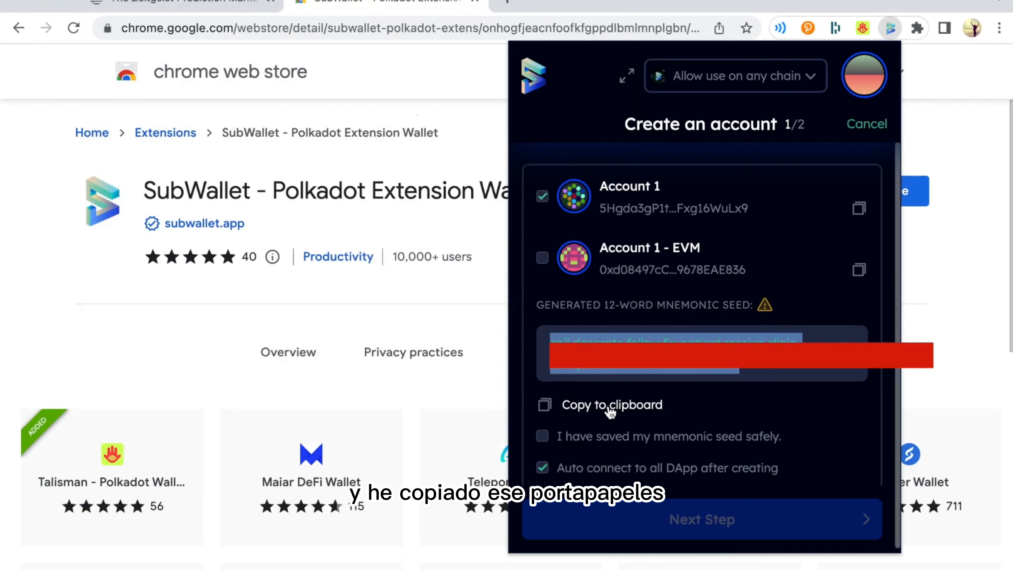
{"action": "left_click", "coordinate": [771, 372]}
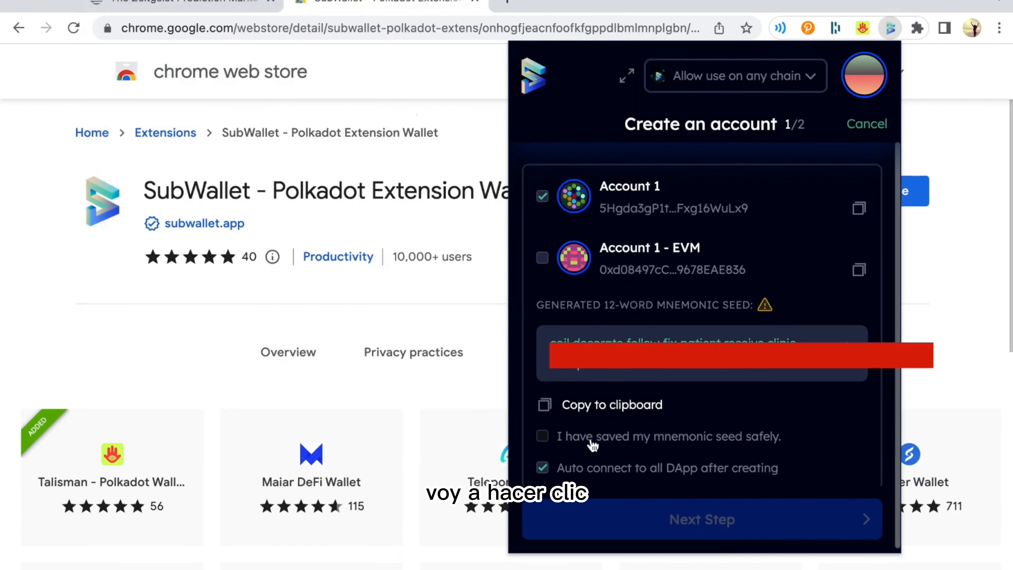
{"action": "left_click", "coordinate": [602, 446]}
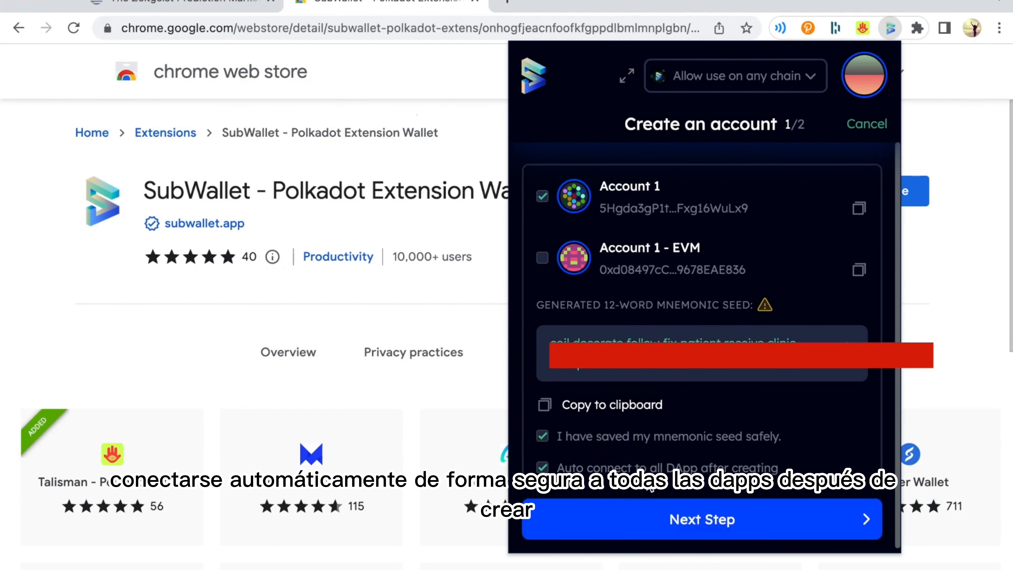
{"action": "left_click", "coordinate": [704, 521]}
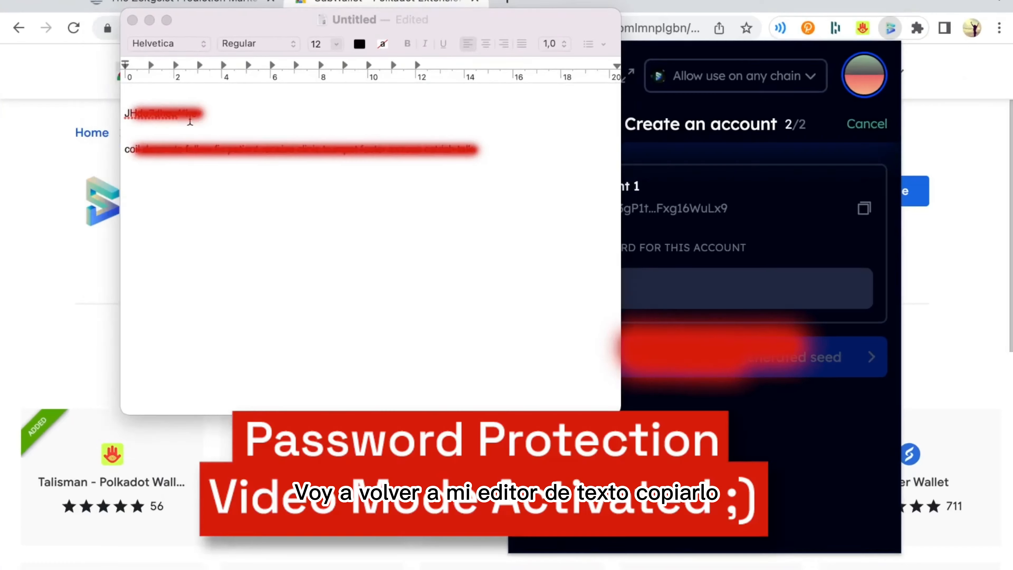
Step: Copy the account password from the text document, then reopen SubWallet, select Account 1, acknowledge the saved seed and continue
{"action": "left_click_drag", "start_coordinate": [204, 114], "coordinate": [110, 114]}
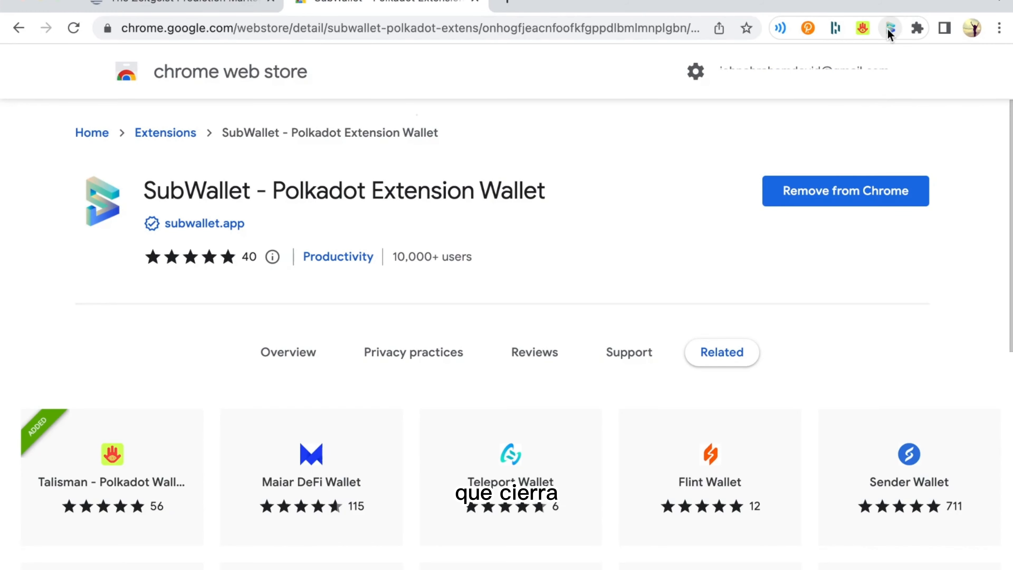
{"action": "left_click", "coordinate": [890, 28]}
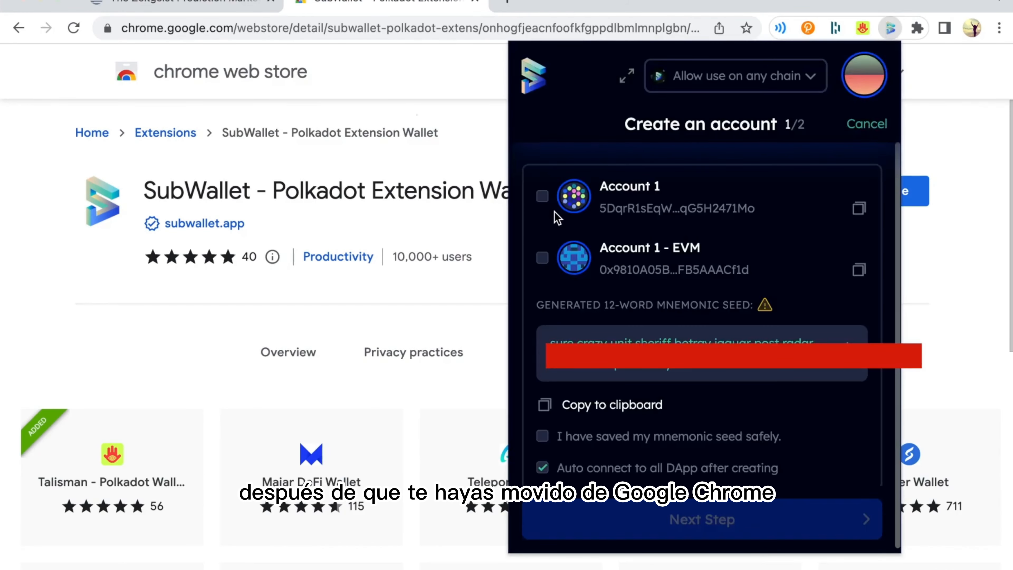
{"action": "left_click", "coordinate": [543, 202]}
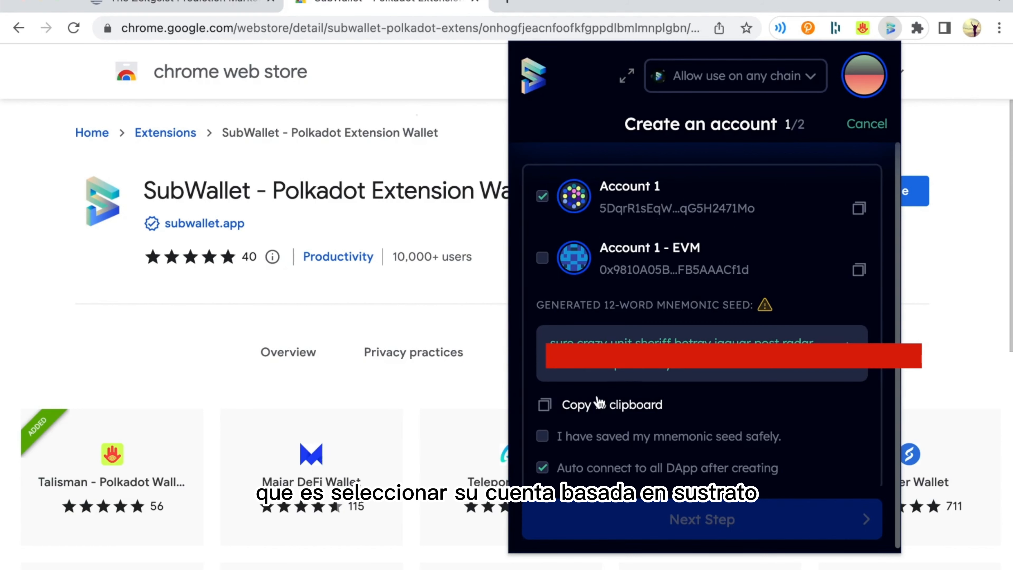
{"action": "left_click", "coordinate": [631, 433]}
{"action": "left_click", "coordinate": [667, 532]}
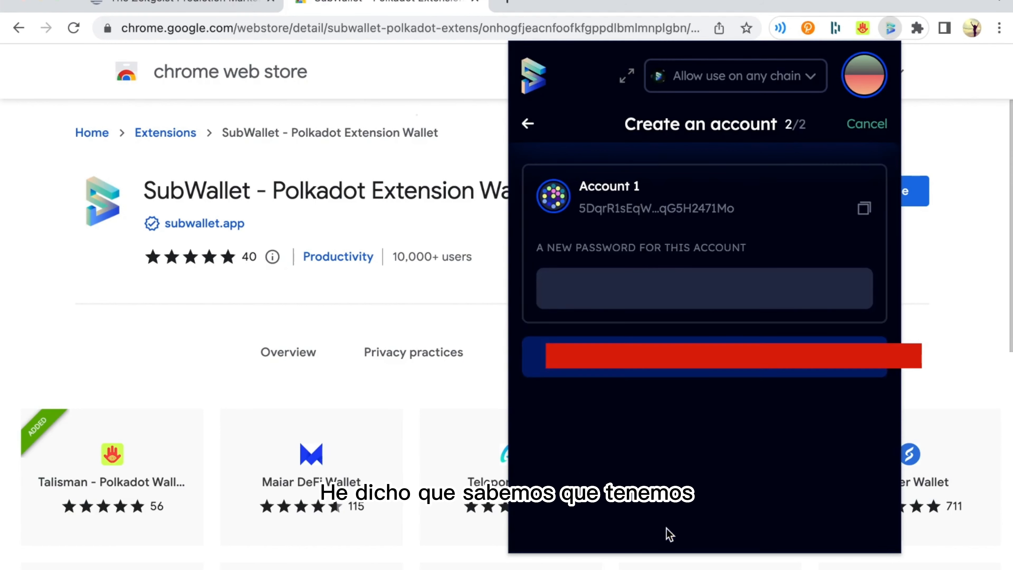
Step: Paste the new account password into both the password and verification fields and add the account with the generated seed
{"action": "left_click", "coordinate": [603, 288]}
{"action": "key", "text": "ctrl+v"}
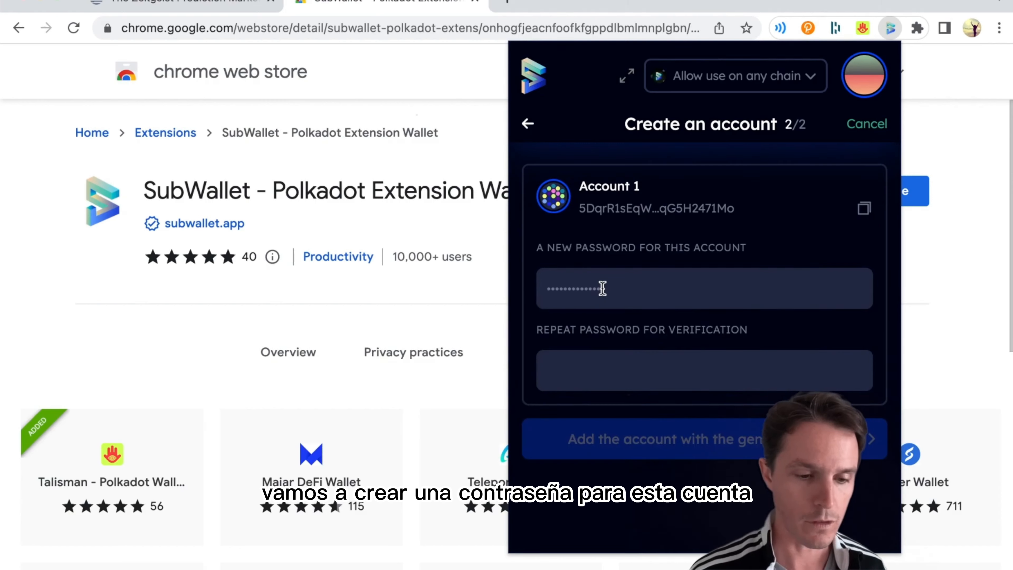
{"action": "left_click", "coordinate": [597, 368]}
{"action": "key", "text": "ctrl+v"}
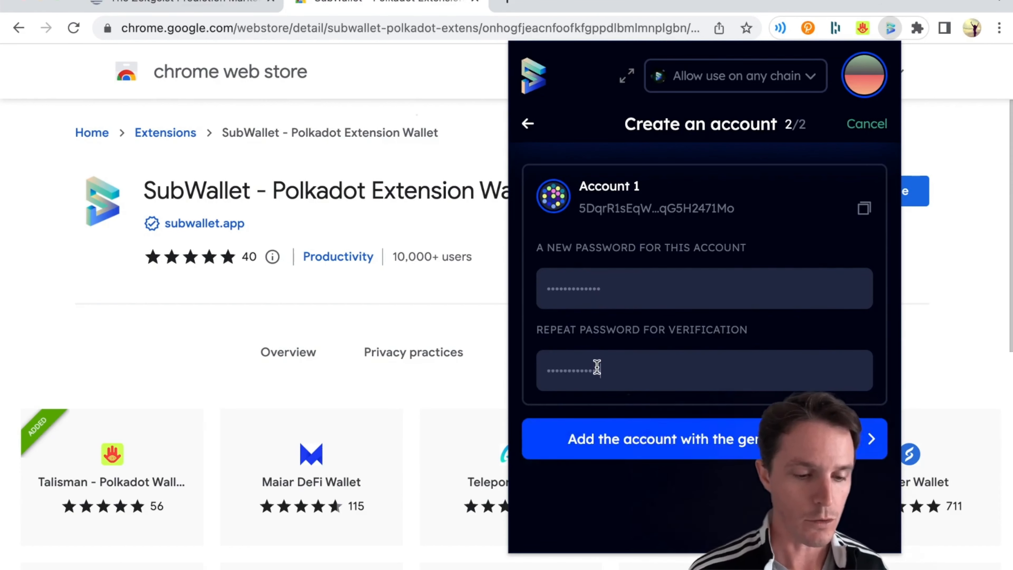
{"action": "left_click", "coordinate": [673, 451]}
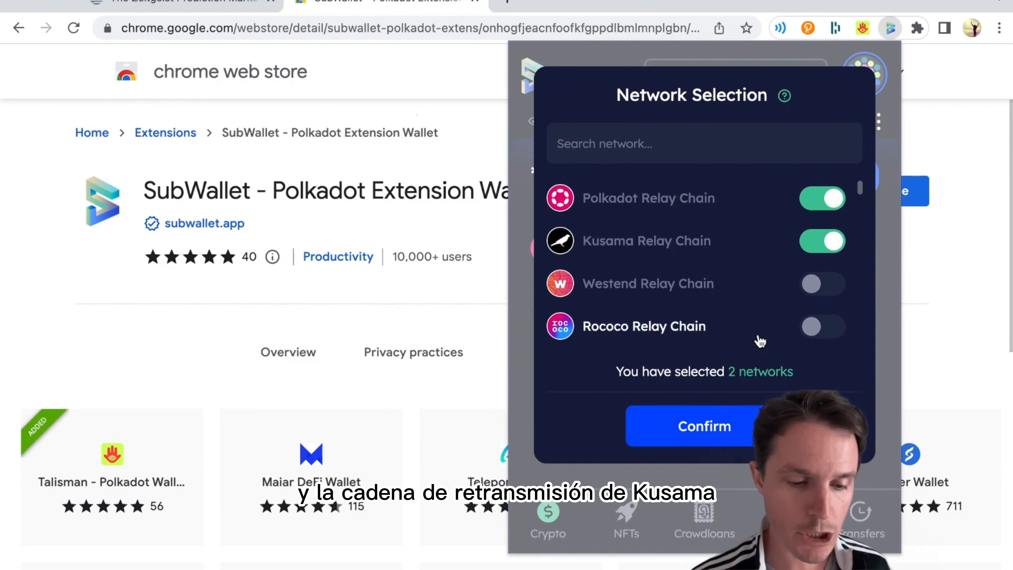
Step: Enable the Zeitgeist network in SubWallet's network selection, keeping the Polkadot and Kusama relay chains on
{"action": "scroll", "coordinate": [722, 306], "scroll_direction": "down", "scroll_amount": 1}
{"action": "scroll", "coordinate": [722, 306], "scroll_direction": "down", "scroll_amount": 10}
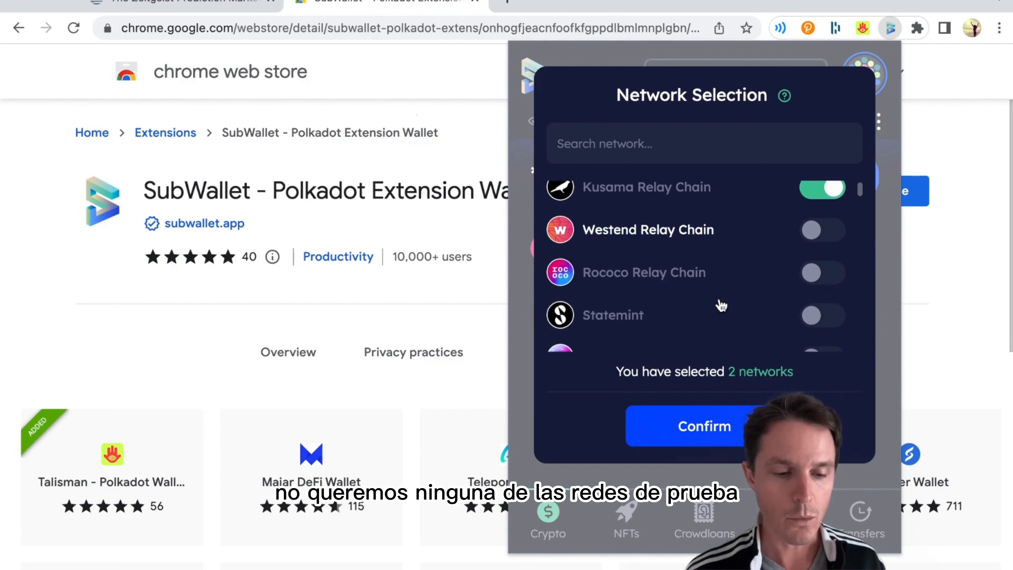
{"action": "scroll", "coordinate": [722, 306], "scroll_direction": "down", "scroll_amount": 10}
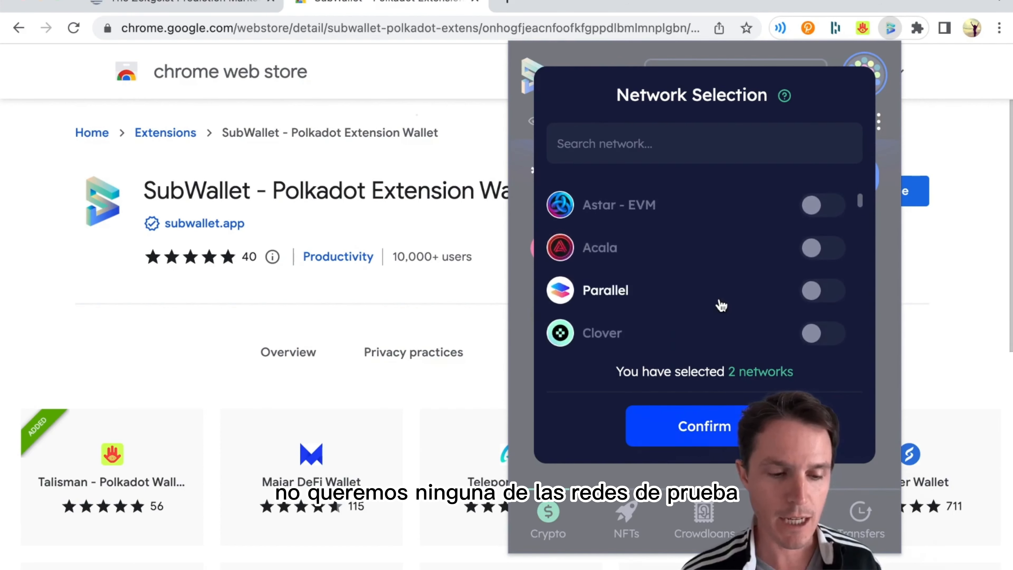
{"action": "scroll", "coordinate": [721, 306], "scroll_direction": "down", "scroll_amount": 10}
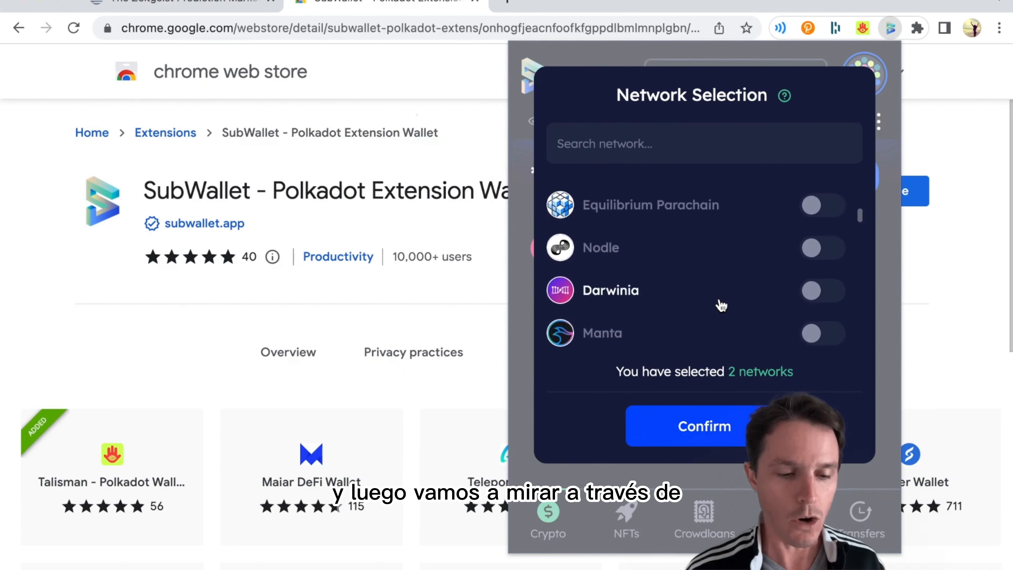
{"action": "scroll", "coordinate": [722, 306], "scroll_direction": "down", "scroll_amount": 10}
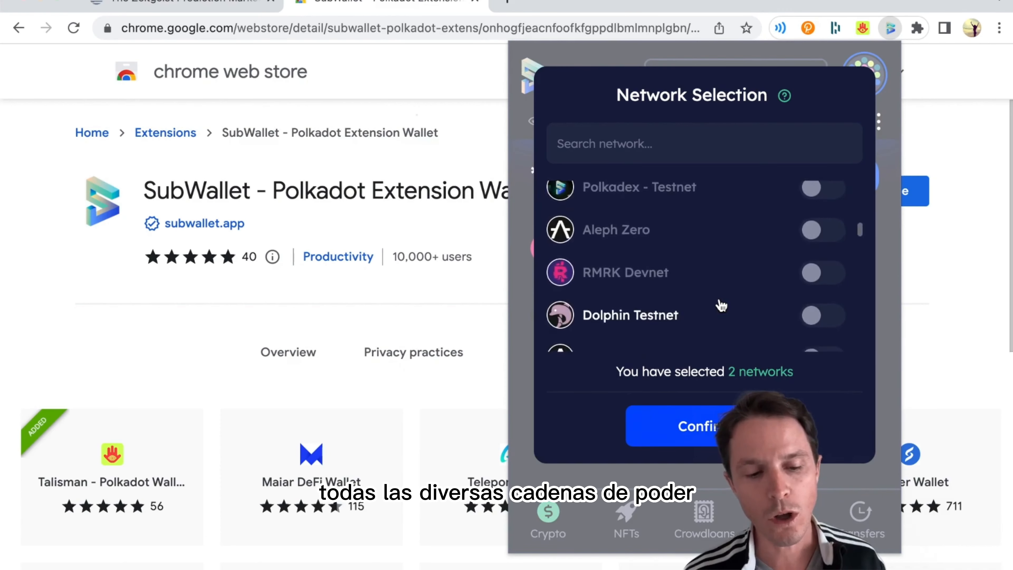
{"action": "scroll", "coordinate": [721, 306], "scroll_direction": "down", "scroll_amount": 8}
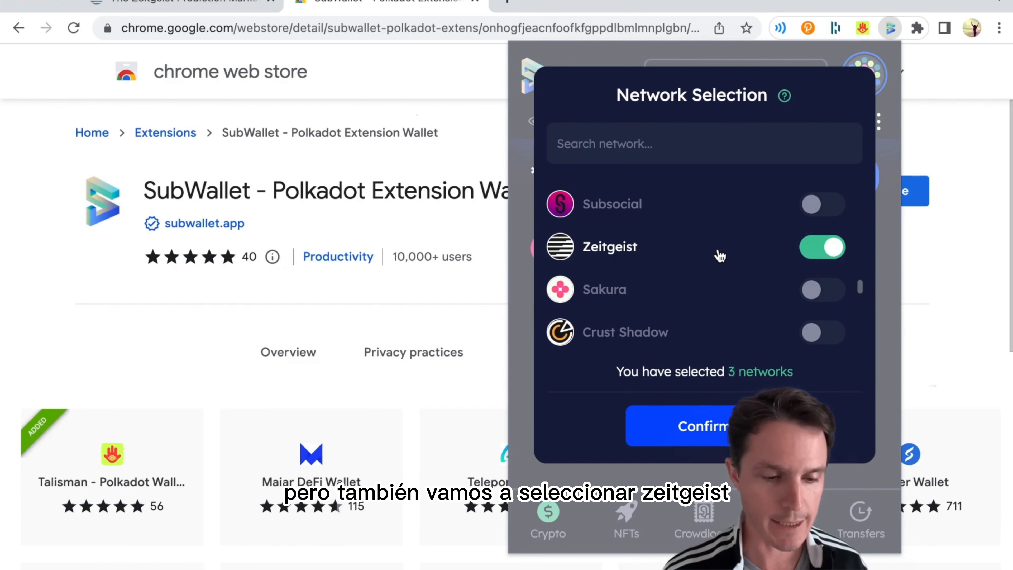
Step: Look through the other parachain networks that can be enabled in SubWallet, such as Subsocial, Basilisk and Moonriver
{"action": "scroll", "coordinate": [721, 256], "scroll_direction": "down", "scroll_amount": 1}
{"action": "scroll", "coordinate": [720, 256], "scroll_direction": "up", "scroll_amount": 1}
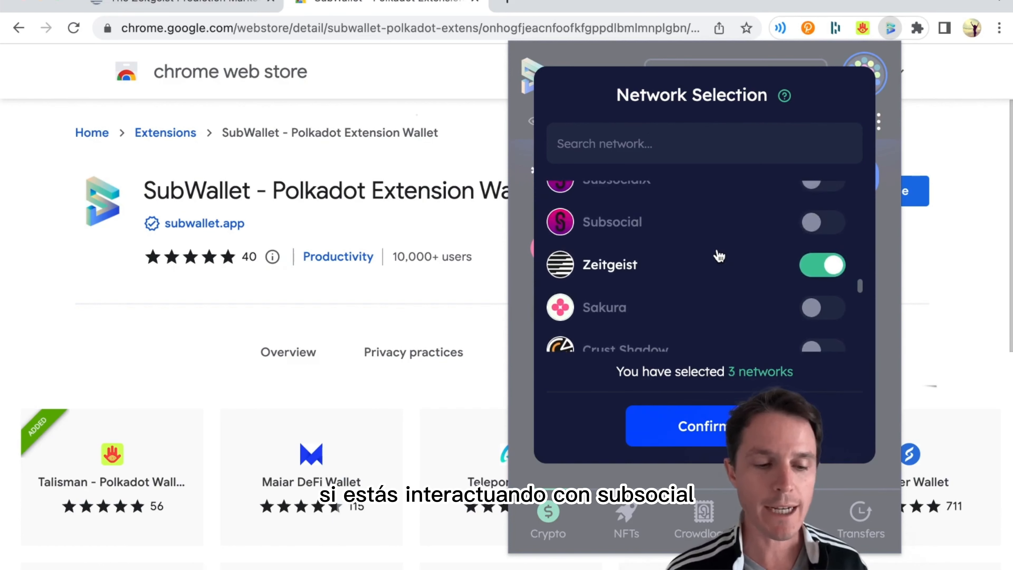
{"action": "scroll", "coordinate": [720, 276], "scroll_direction": "up", "scroll_amount": 9}
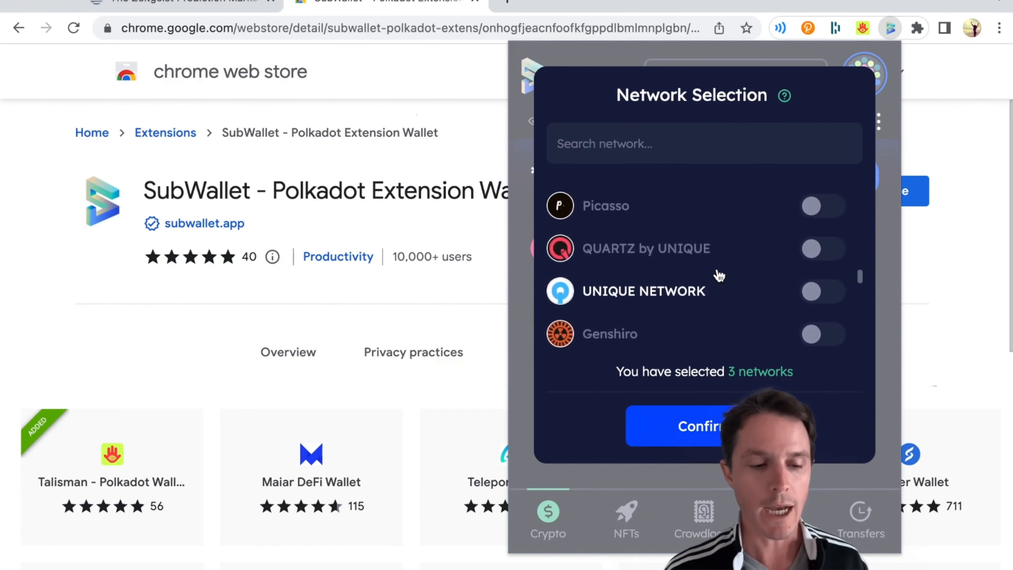
{"action": "scroll", "coordinate": [720, 276], "scroll_direction": "up", "scroll_amount": 5}
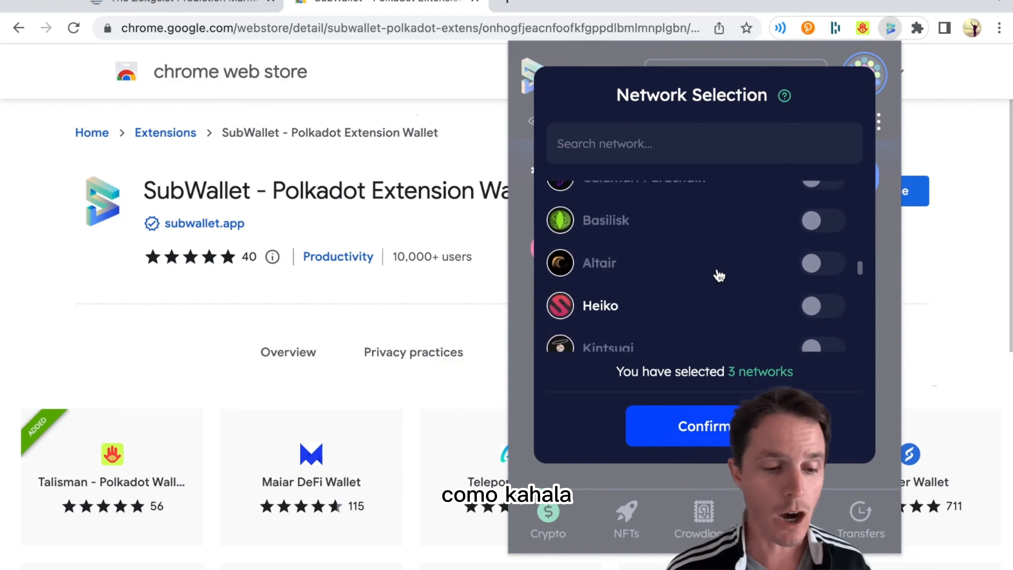
{"action": "scroll", "coordinate": [720, 276], "scroll_direction": "up", "scroll_amount": 10}
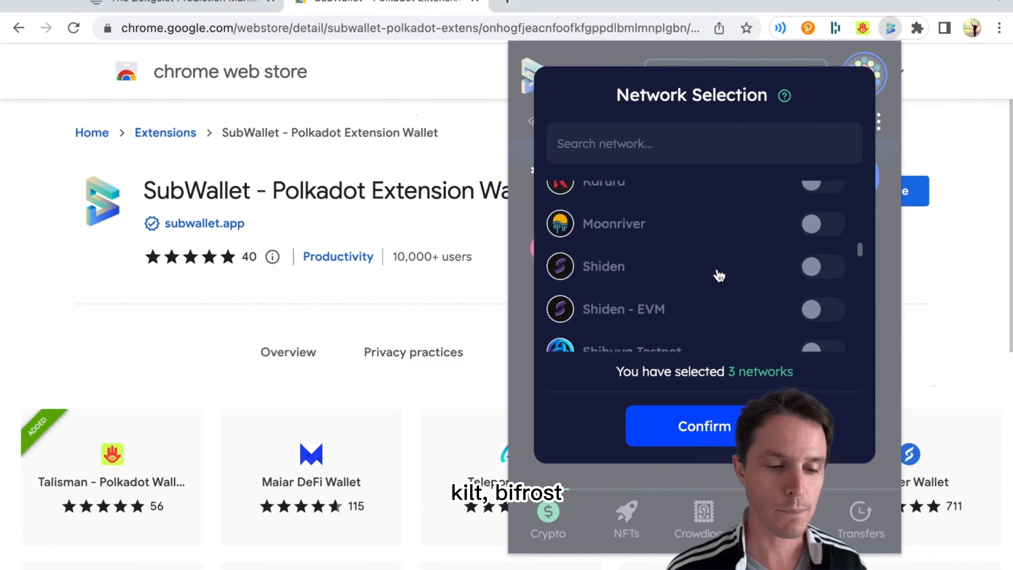
{"action": "scroll", "coordinate": [720, 275], "scroll_direction": "up", "scroll_amount": 1}
{"action": "scroll", "coordinate": [720, 275], "scroll_direction": "down", "scroll_amount": 10}
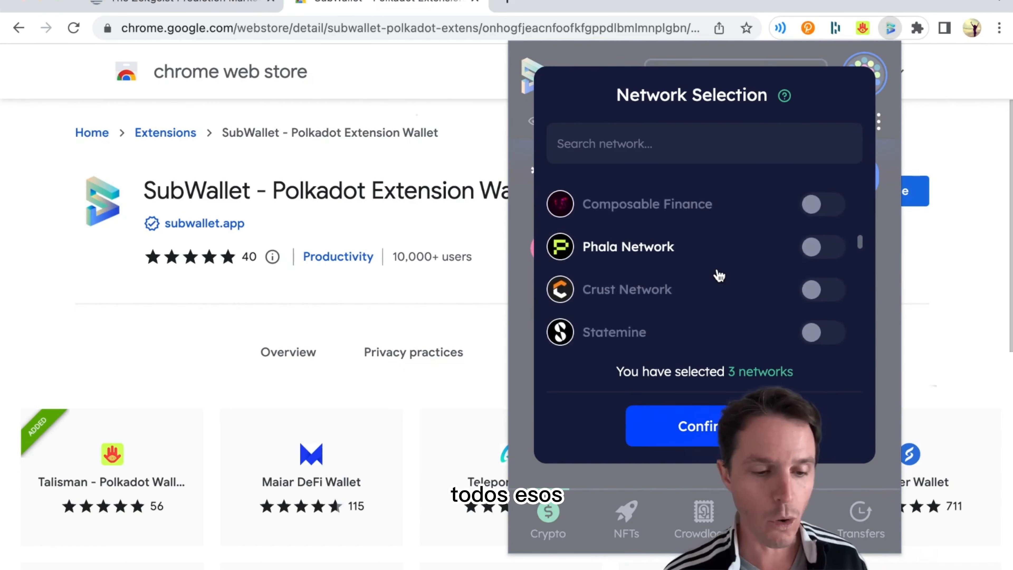
{"action": "scroll", "coordinate": [720, 275], "scroll_direction": "down", "scroll_amount": 10}
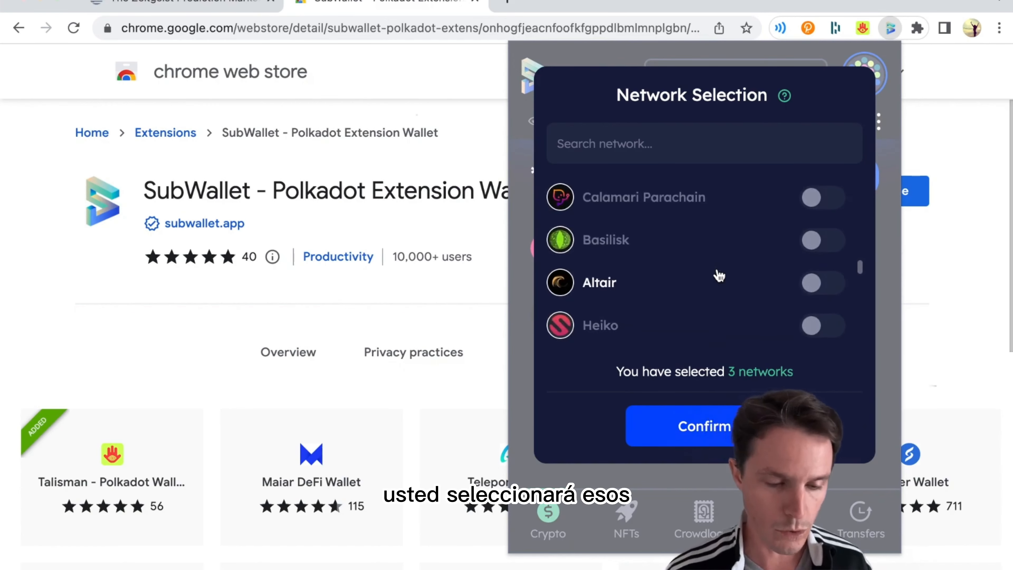
{"action": "scroll", "coordinate": [720, 275], "scroll_direction": "down", "scroll_amount": 5}
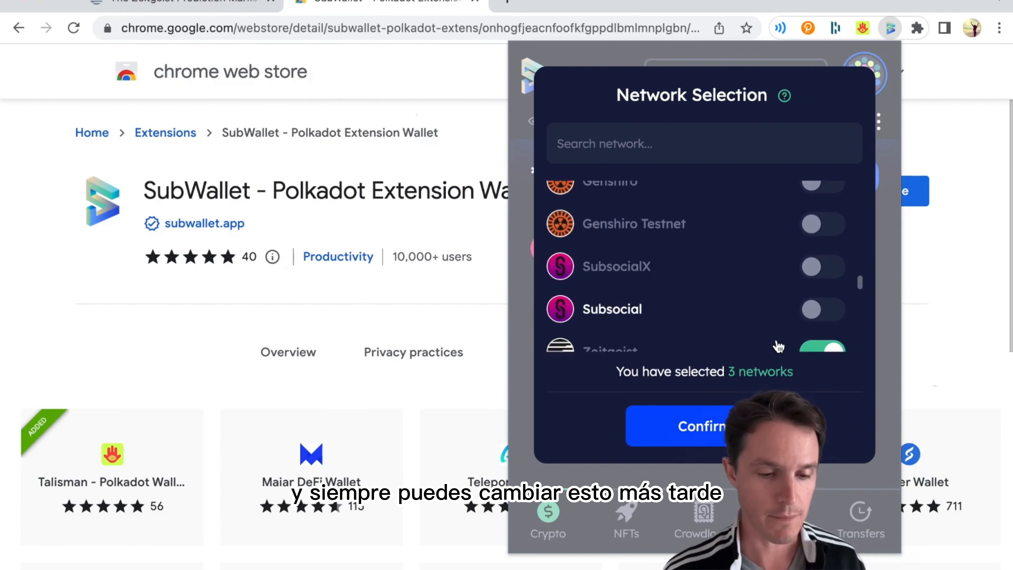
Step: Confirm the SubWallet network selection and return to the Zeitgeist app, reloading its page so it detects the wallet
{"action": "left_click", "coordinate": [712, 428]}
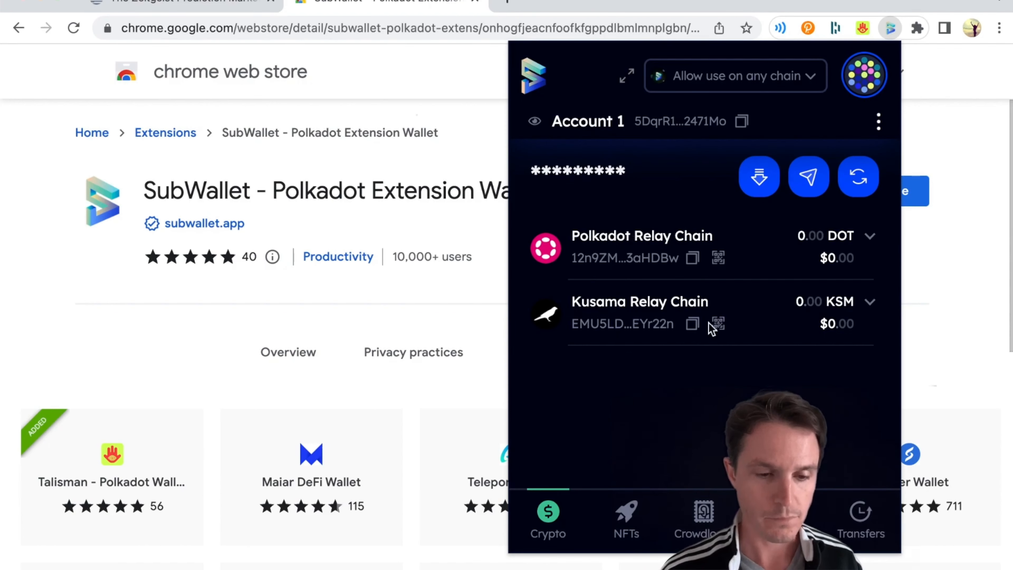
{"action": "left_click", "coordinate": [835, 5]}
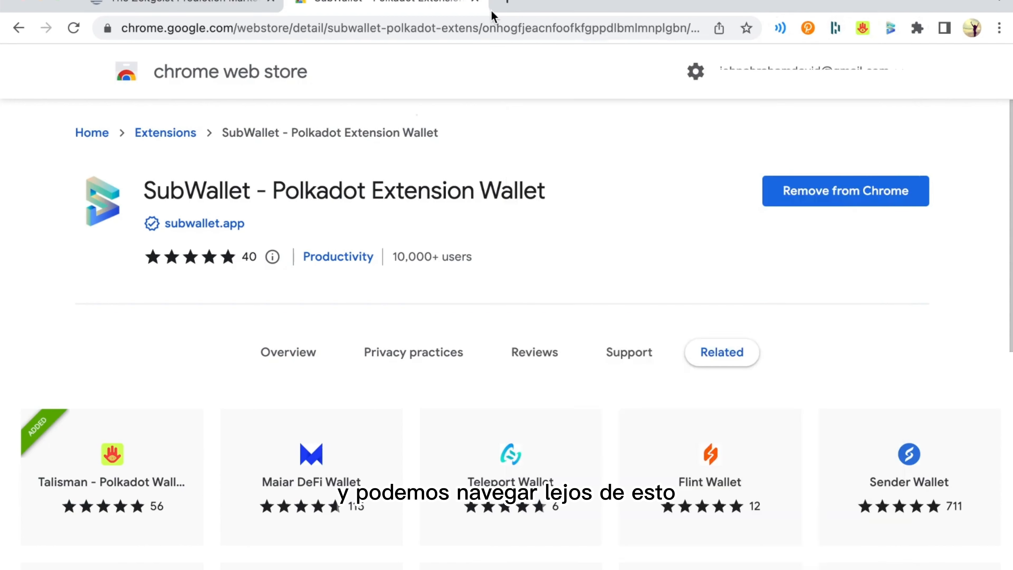
{"action": "left_click", "coordinate": [150, 6]}
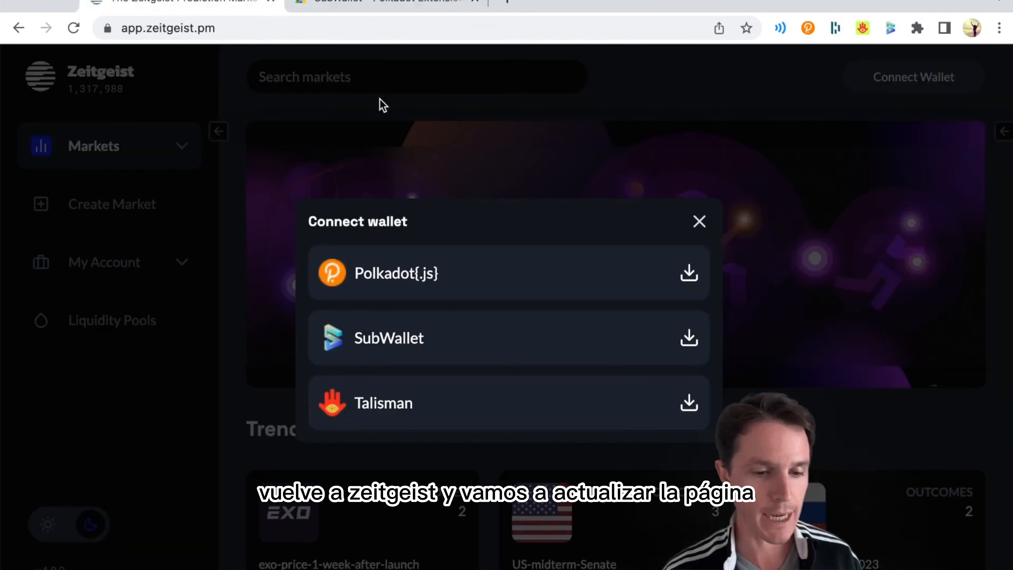
{"action": "left_click", "coordinate": [73, 28]}
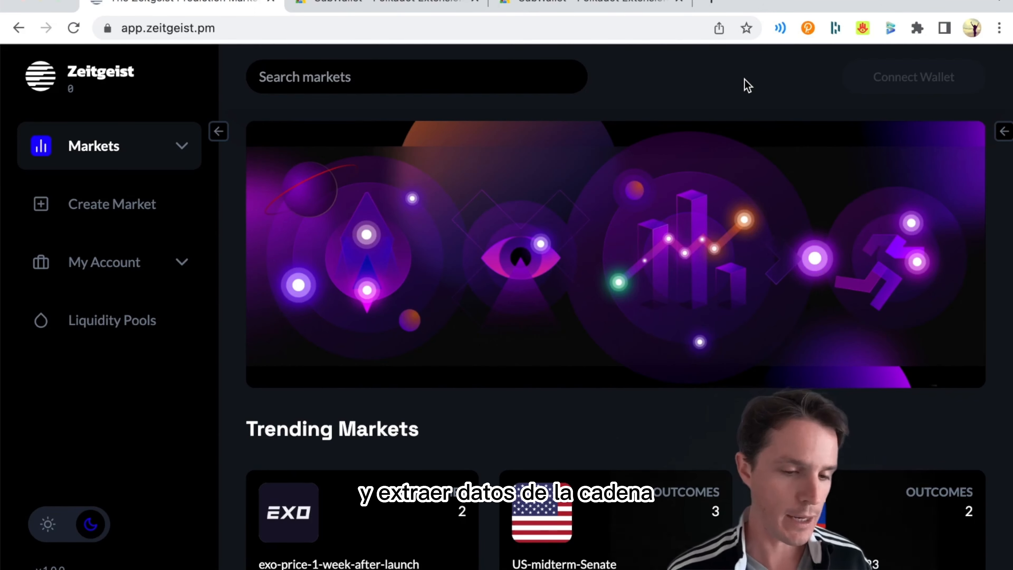
Step: Connect Account 1 to the Zeitgeist app through SubWallet and close the account details
{"action": "left_click", "coordinate": [941, 89]}
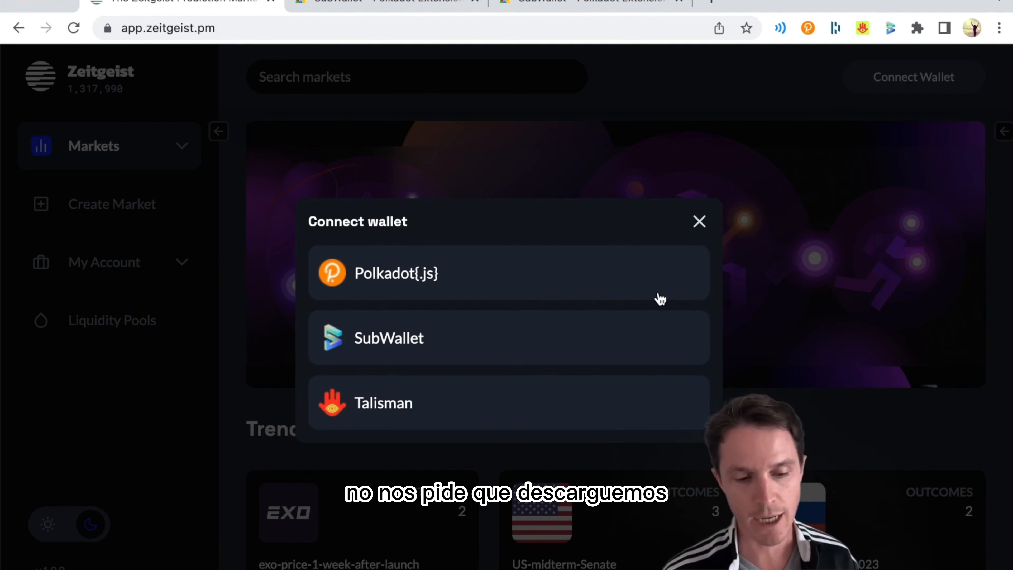
{"action": "left_click", "coordinate": [456, 346]}
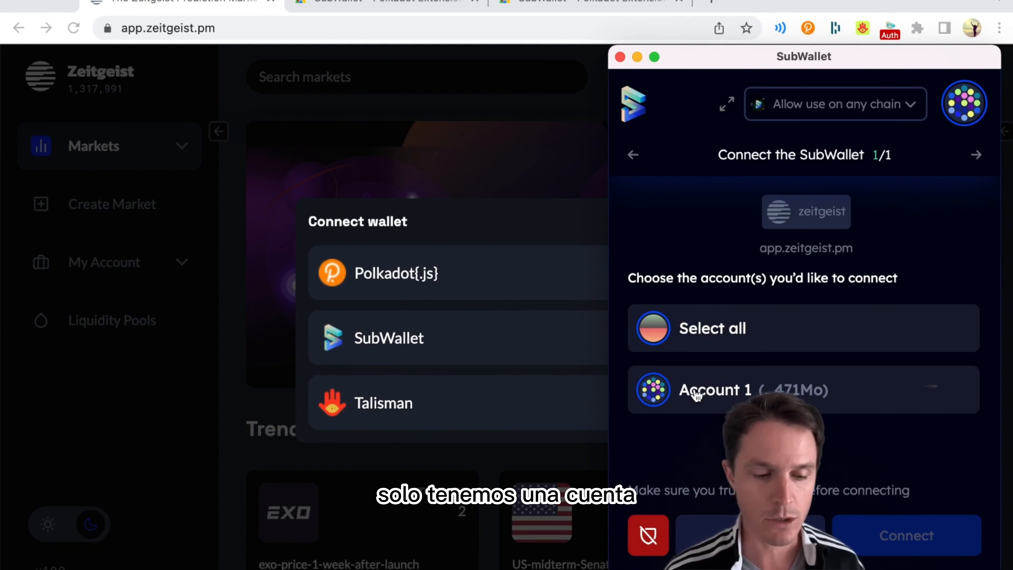
{"action": "left_click", "coordinate": [718, 394]}
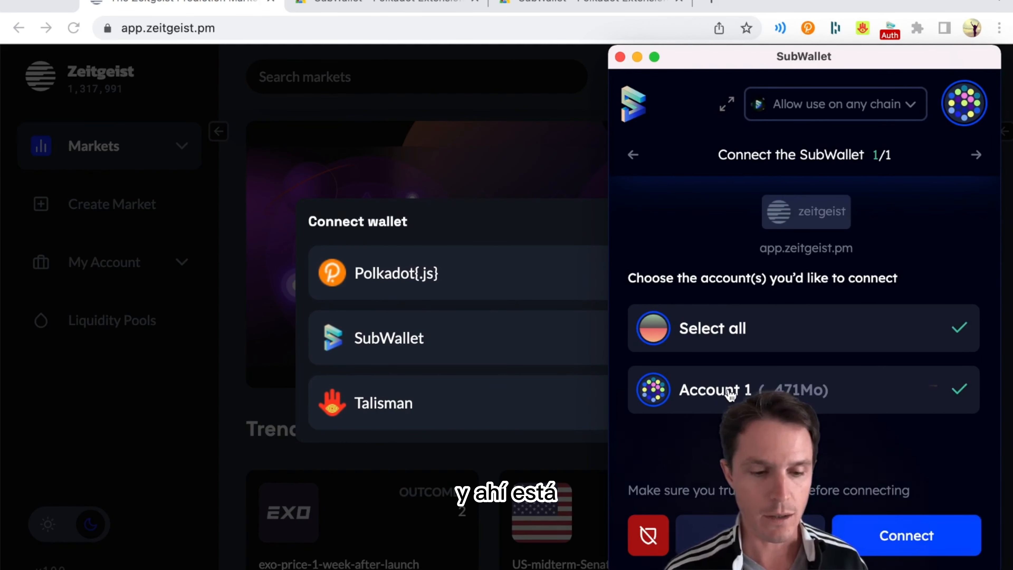
{"action": "left_click", "coordinate": [912, 537]}
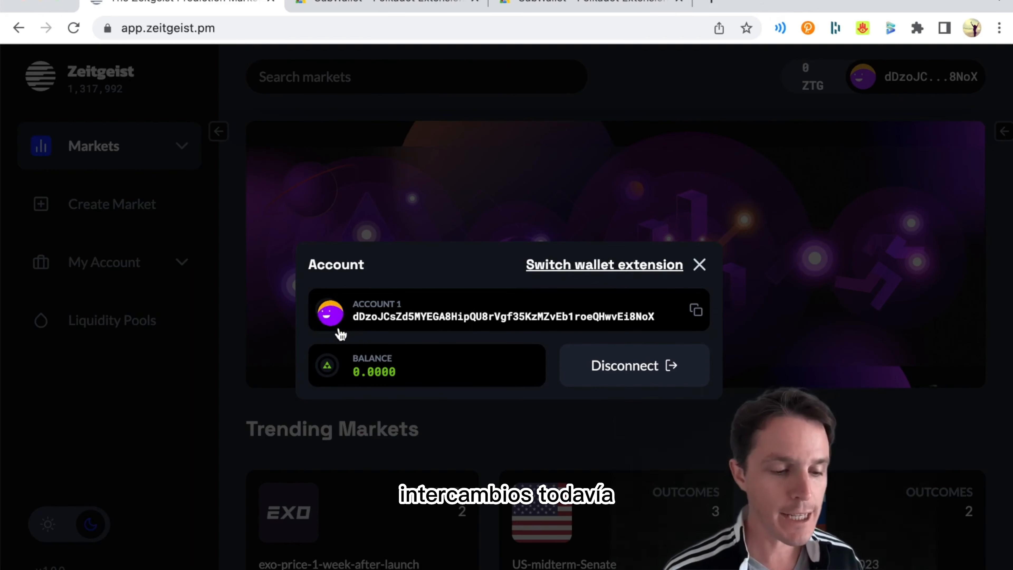
{"action": "left_click", "coordinate": [704, 267]}
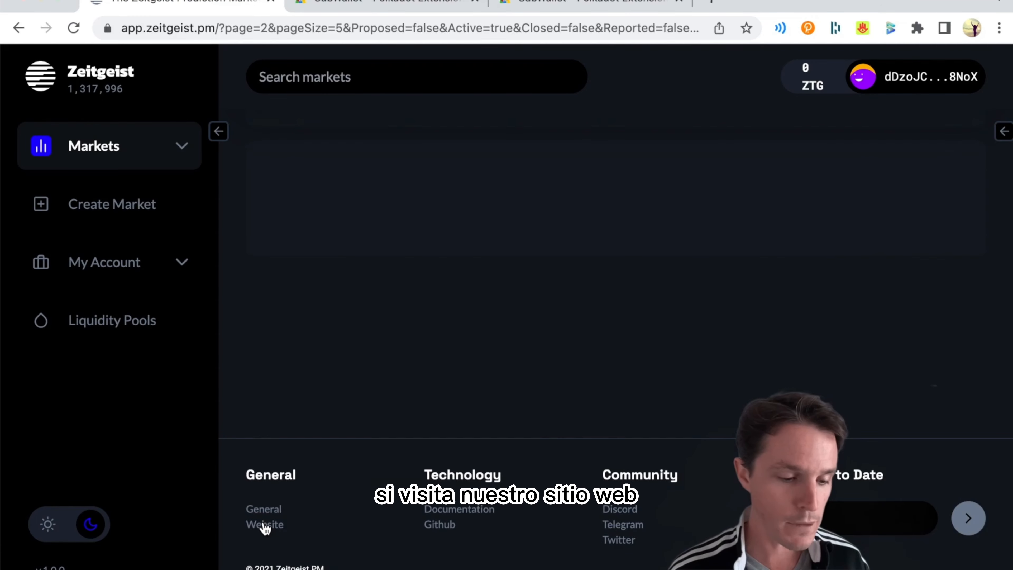
Step: Open the Website link from the Zeitgeist app's footer in a new browser tab and switch to it
{"action": "right_click", "coordinate": [264, 526]}
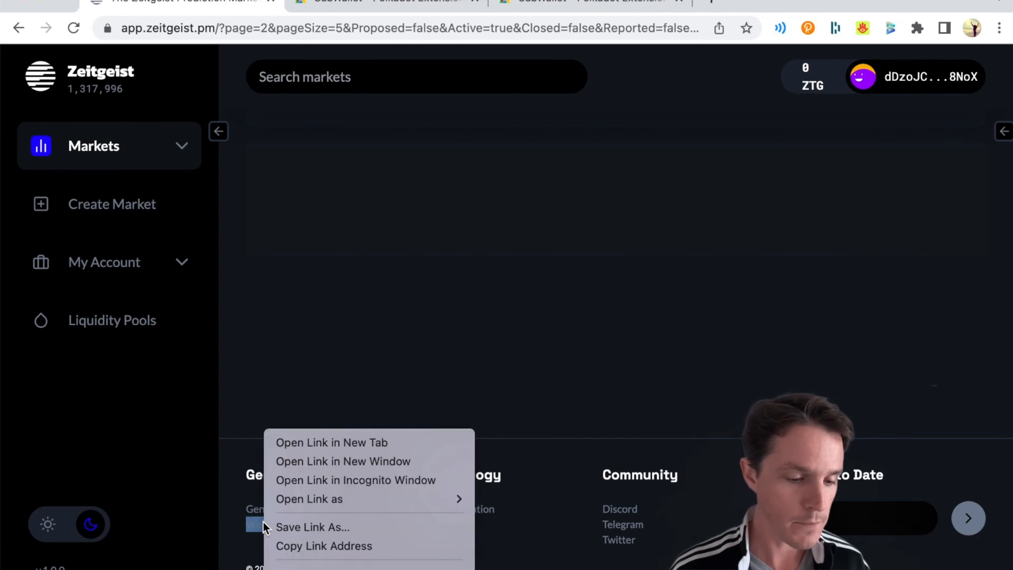
{"action": "left_click", "coordinate": [342, 437]}
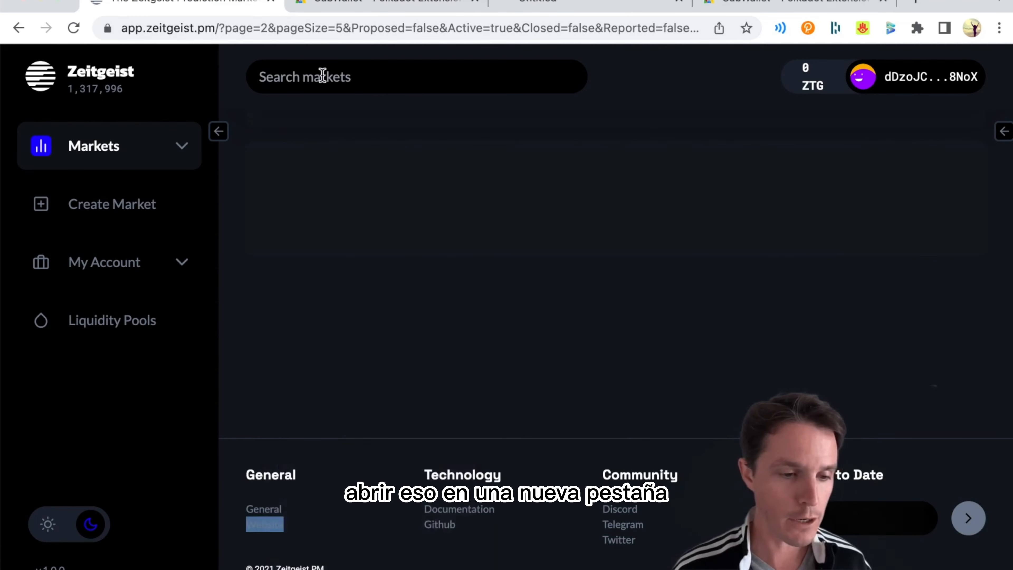
{"action": "left_click", "coordinate": [577, 2]}
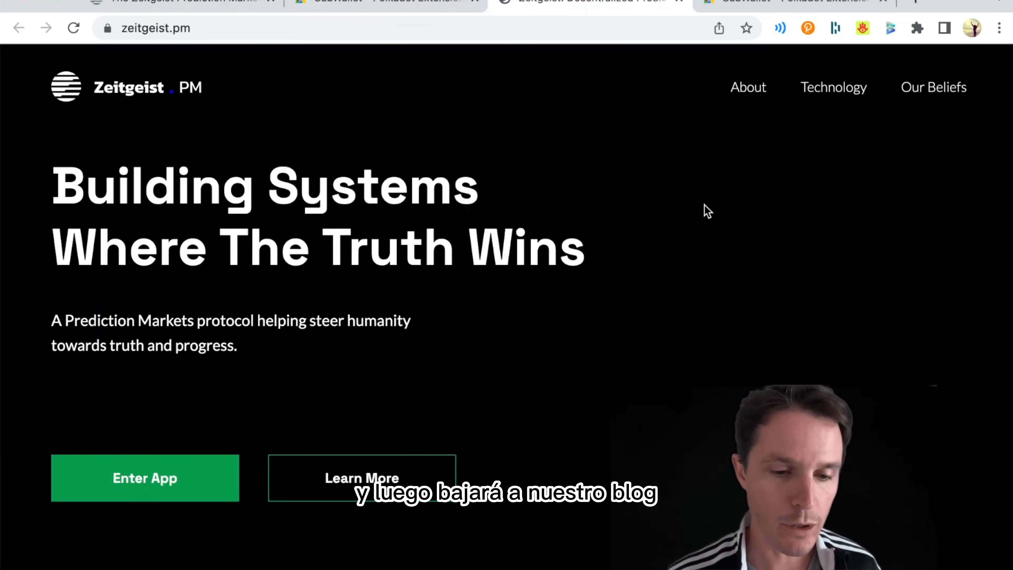
Step: Go to the Zeitgeist blog from the website's footer and open the article "Announcing Zeitgeist Launch NFTs"
{"action": "scroll", "coordinate": [706, 211], "scroll_direction": "down", "scroll_amount": 20}
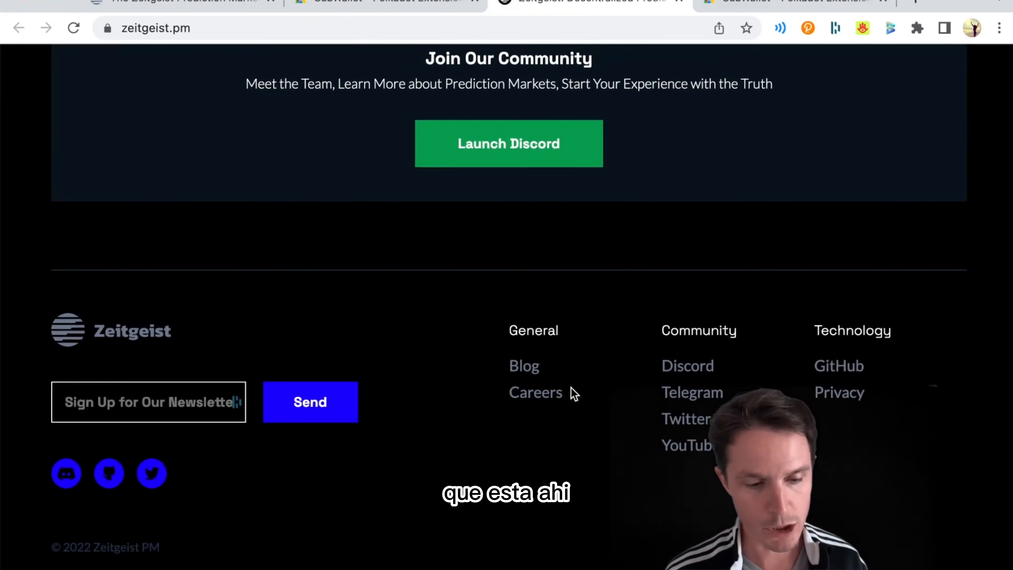
{"action": "left_click", "coordinate": [532, 370]}
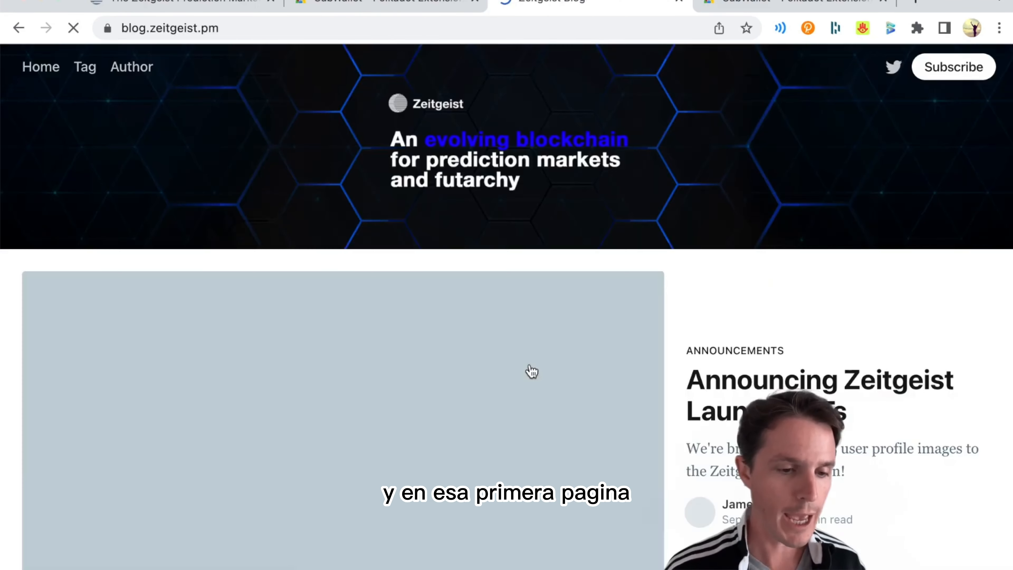
{"action": "scroll", "coordinate": [645, 321], "scroll_direction": "down", "scroll_amount": 2}
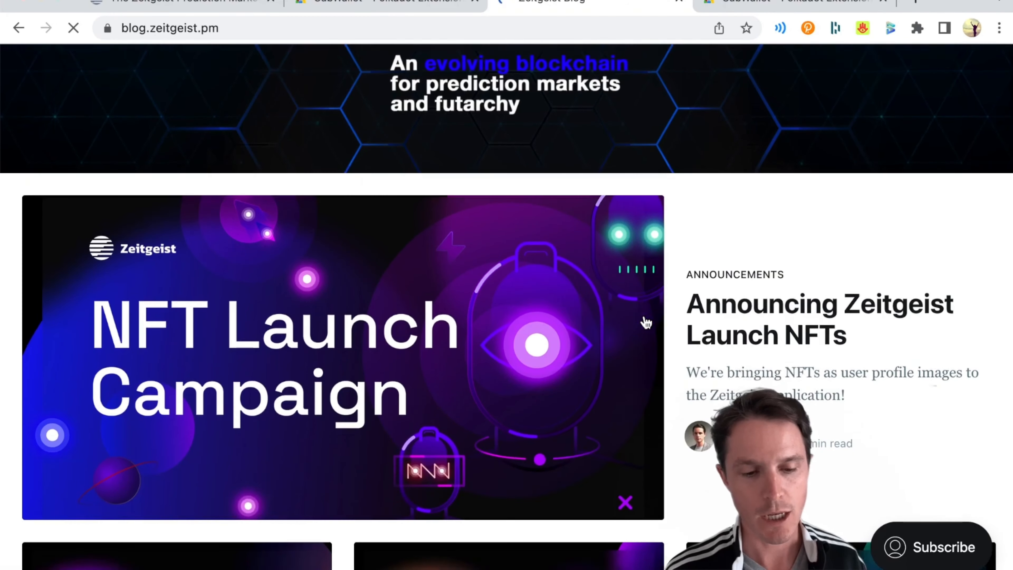
{"action": "left_click", "coordinate": [763, 318]}
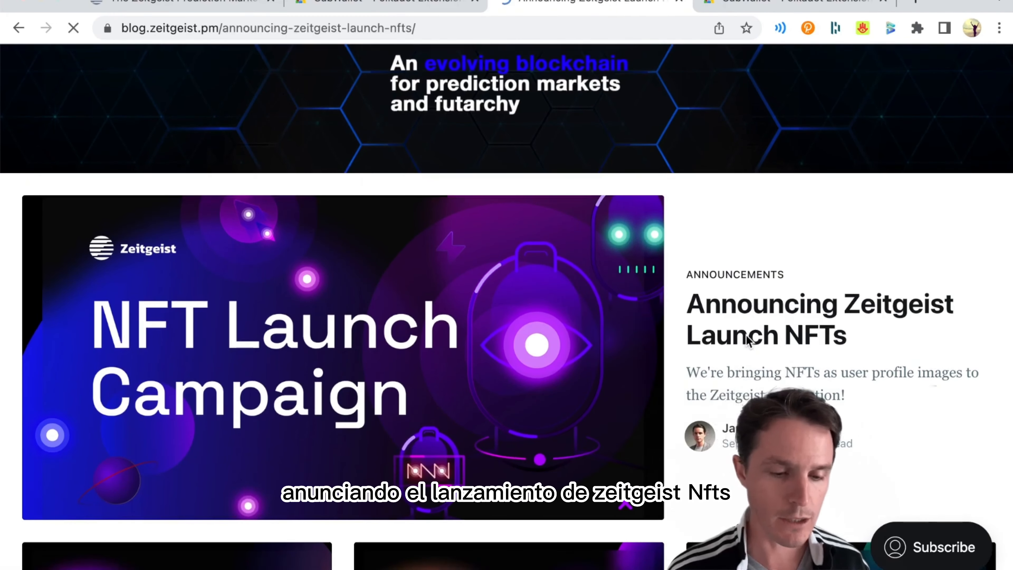
Step: Read the launch NFT article's sections on the profile image NFTs and their equippable items
{"action": "scroll", "coordinate": [588, 329], "scroll_direction": "down", "scroll_amount": 15}
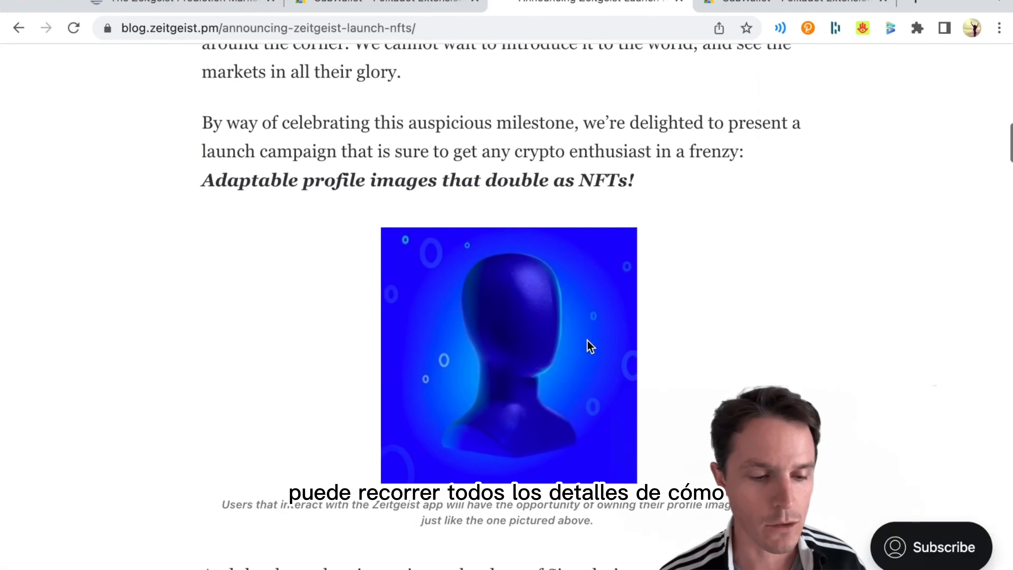
{"action": "scroll", "coordinate": [589, 344], "scroll_direction": "up", "scroll_amount": 6}
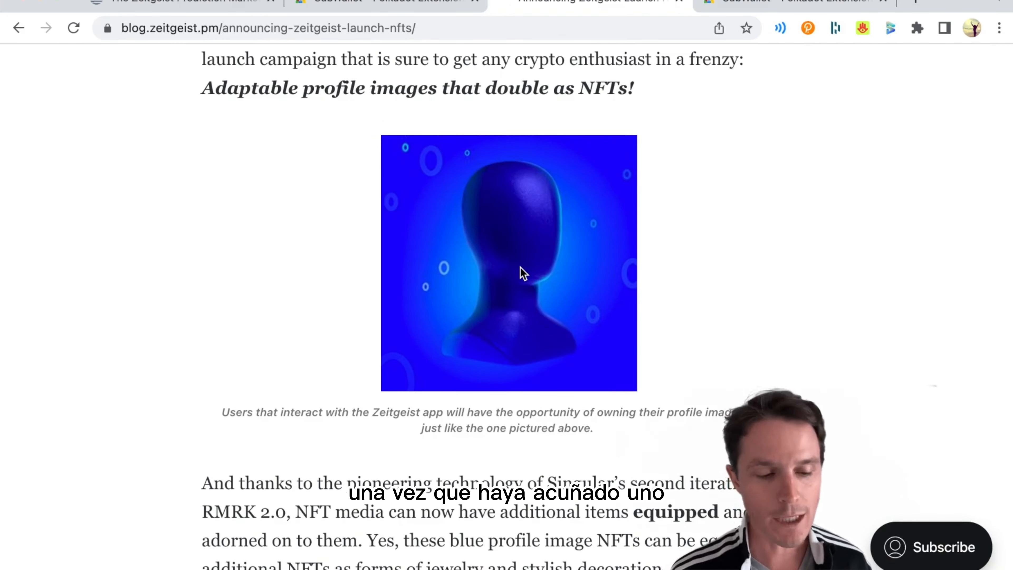
{"action": "scroll", "coordinate": [522, 273], "scroll_direction": "down", "scroll_amount": 1}
{"action": "scroll", "coordinate": [523, 273], "scroll_direction": "down", "scroll_amount": 15}
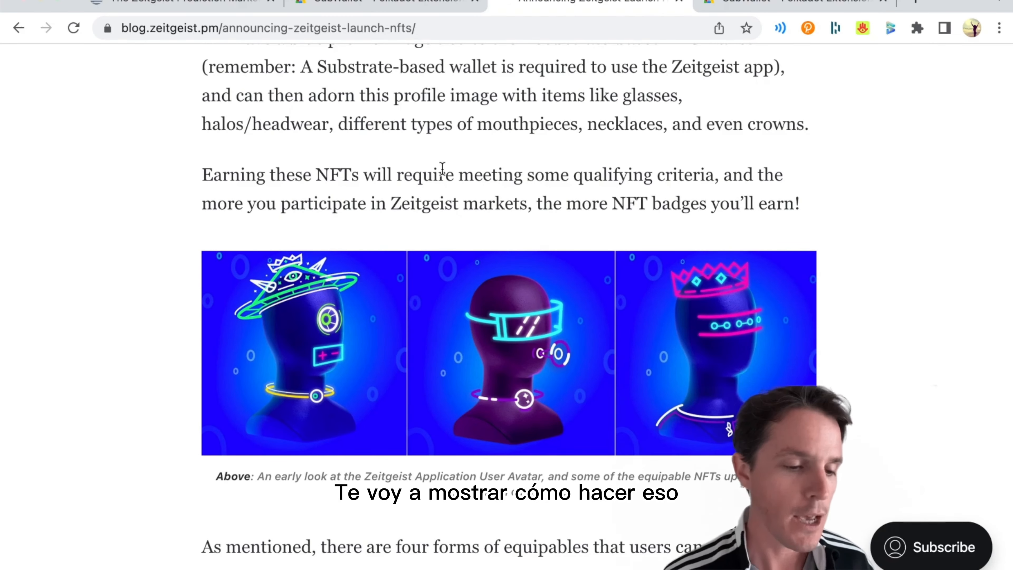
Step: Return to the beginning of the Zeitgeist app's markets page and briefly check Account 1 in SubWallet
{"action": "left_click", "coordinate": [171, 4]}
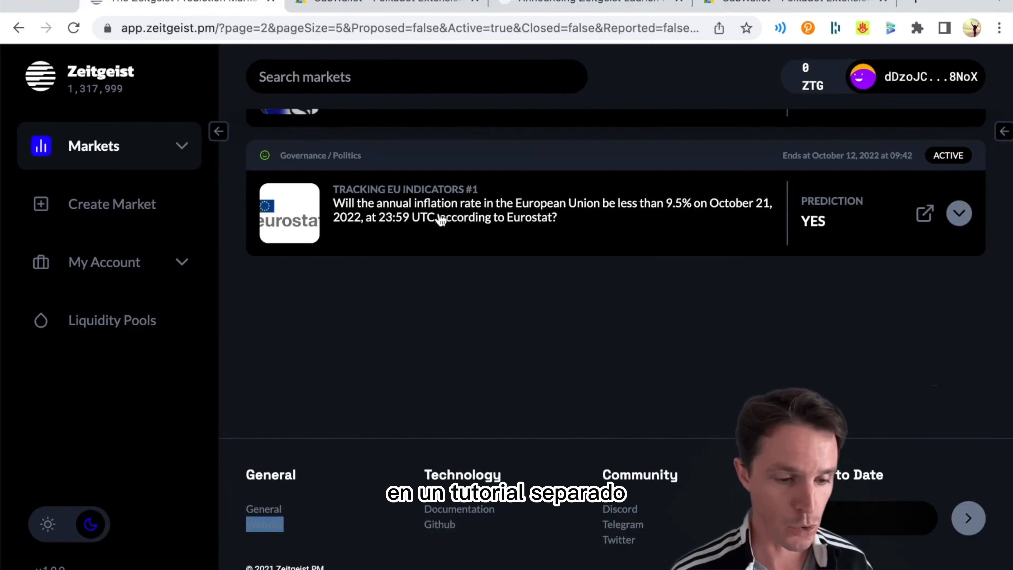
{"action": "scroll", "coordinate": [491, 393], "scroll_direction": "up", "scroll_amount": 15}
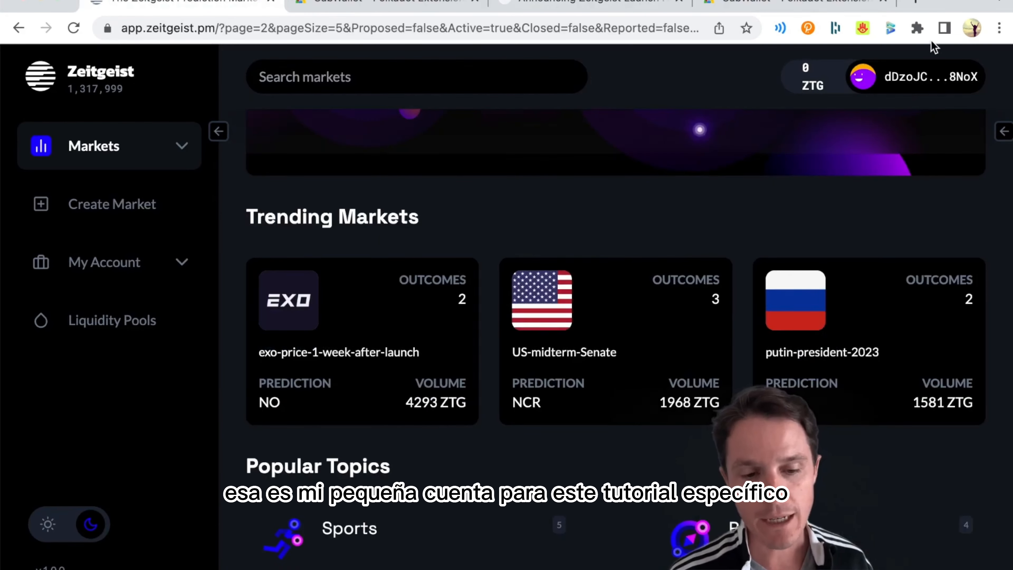
{"action": "scroll", "coordinate": [837, 186], "scroll_direction": "up", "scroll_amount": 5}
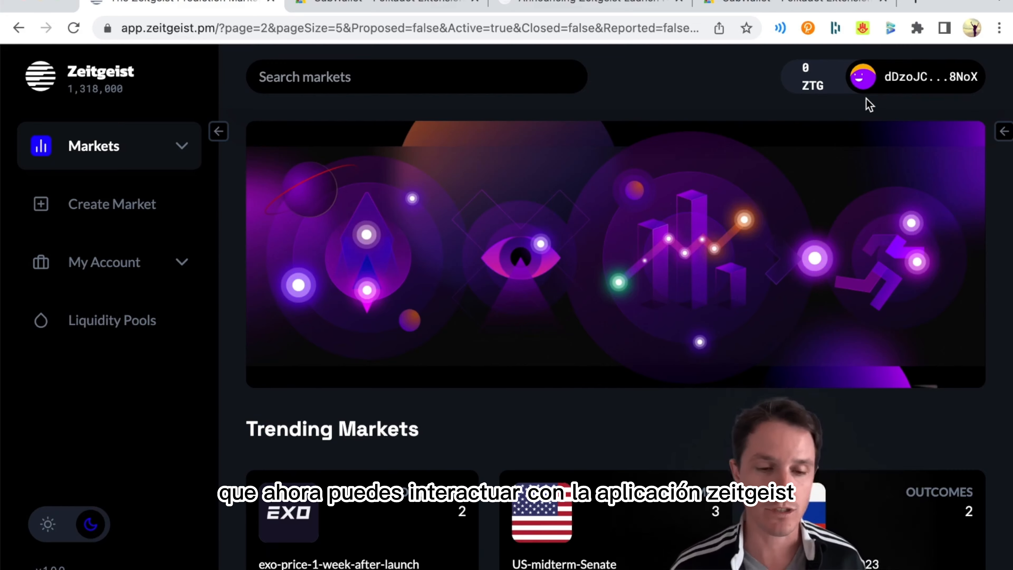
{"action": "left_click", "coordinate": [893, 28]}
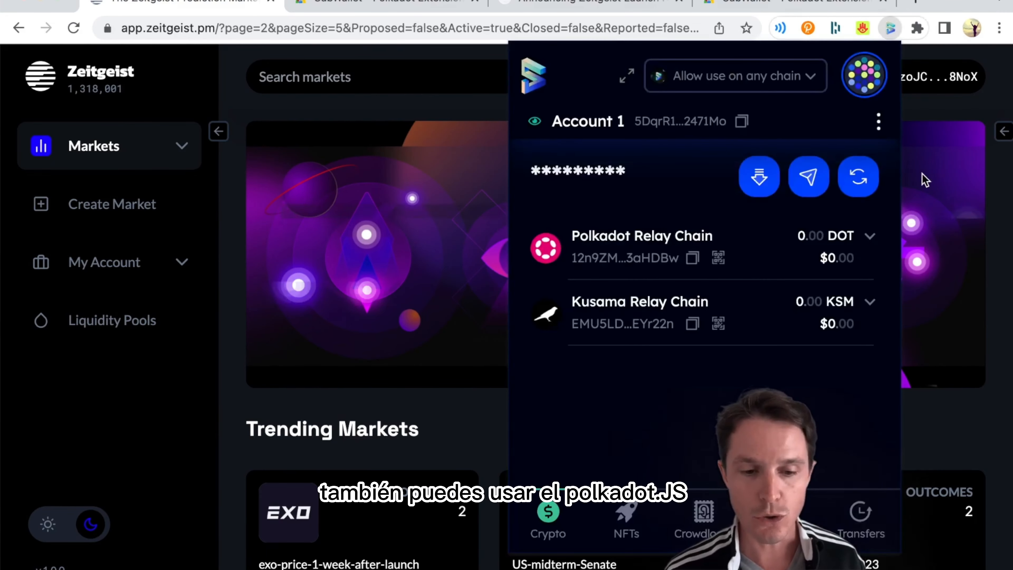
{"action": "left_click", "coordinate": [948, 121]}
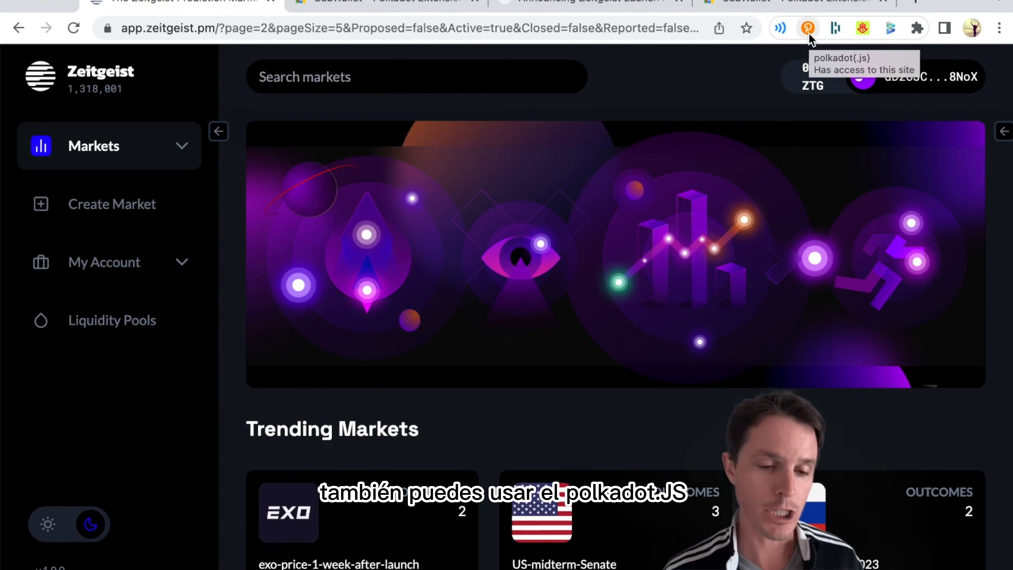